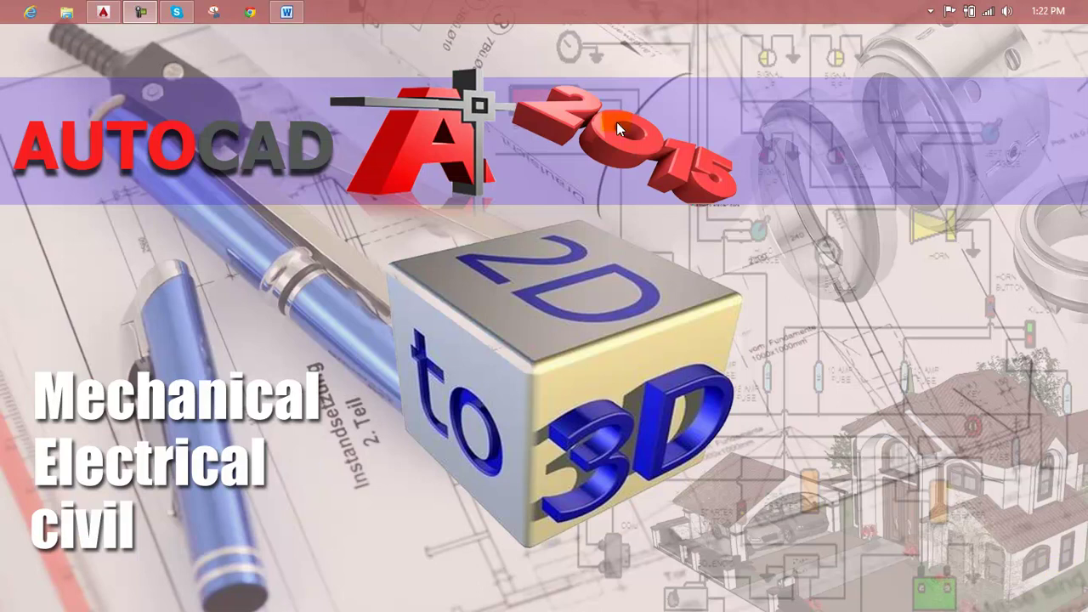
# Step: Review the AutoCAD 360 lesson outline in Word, then return to drawing 123 in AutoCAD
pyautogui.click(286, 9)
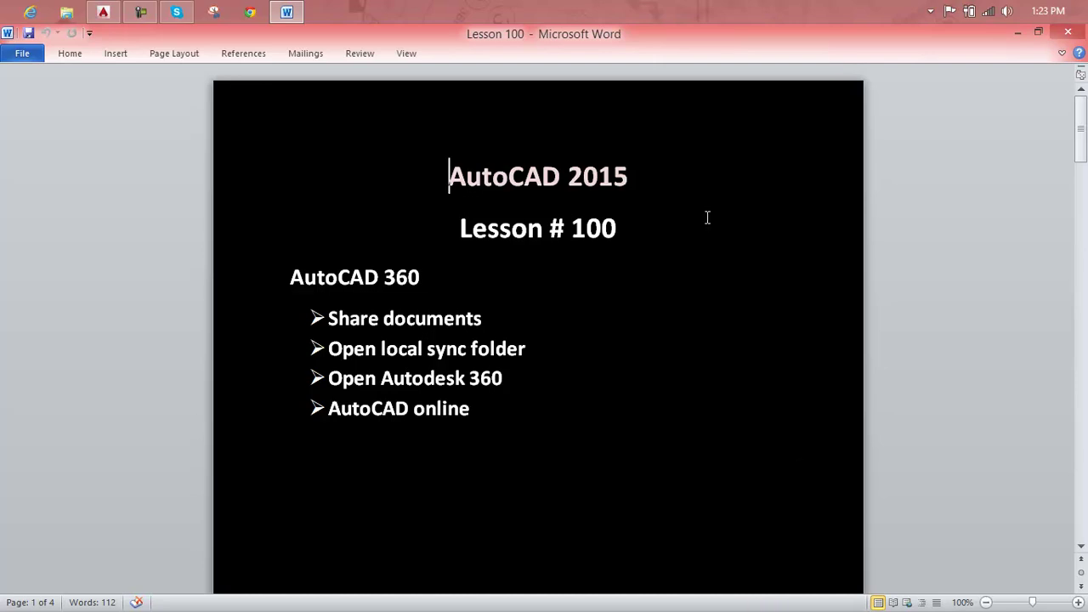
pyautogui.click(103, 12)
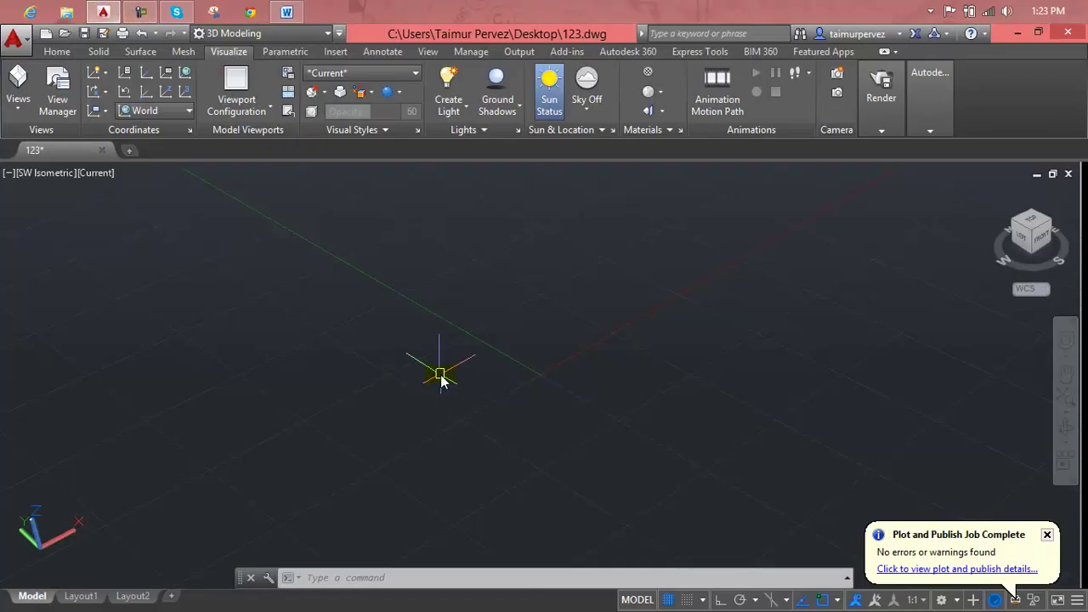
# Step: Draw a solid cube on the grid with the Box tool by picking two base corners and confirming the height
pyautogui.press('Escape')
pyautogui.press('Escape')
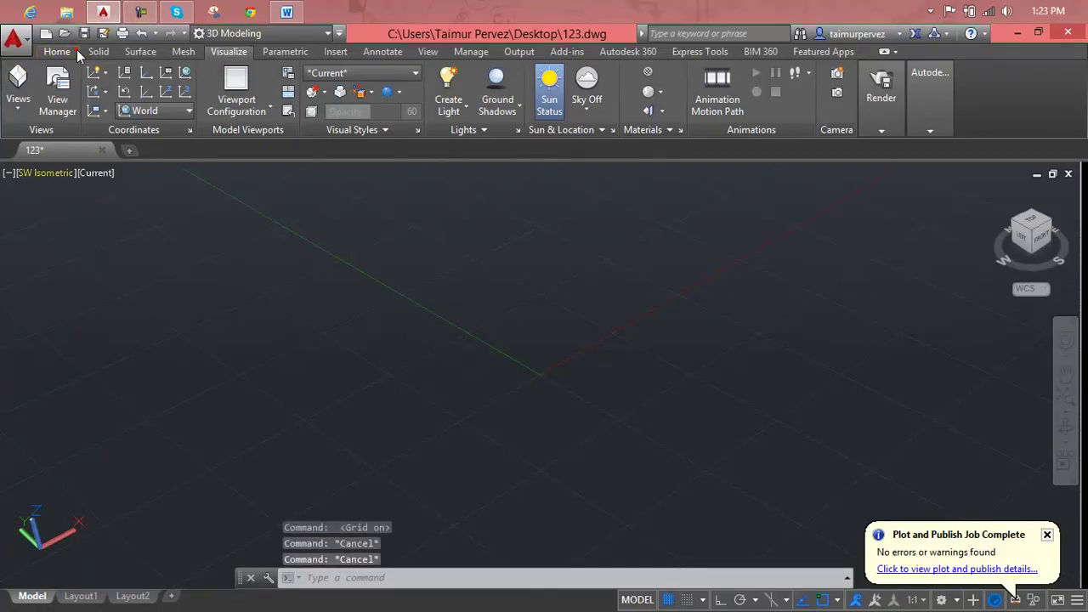
pyautogui.click(60, 51)
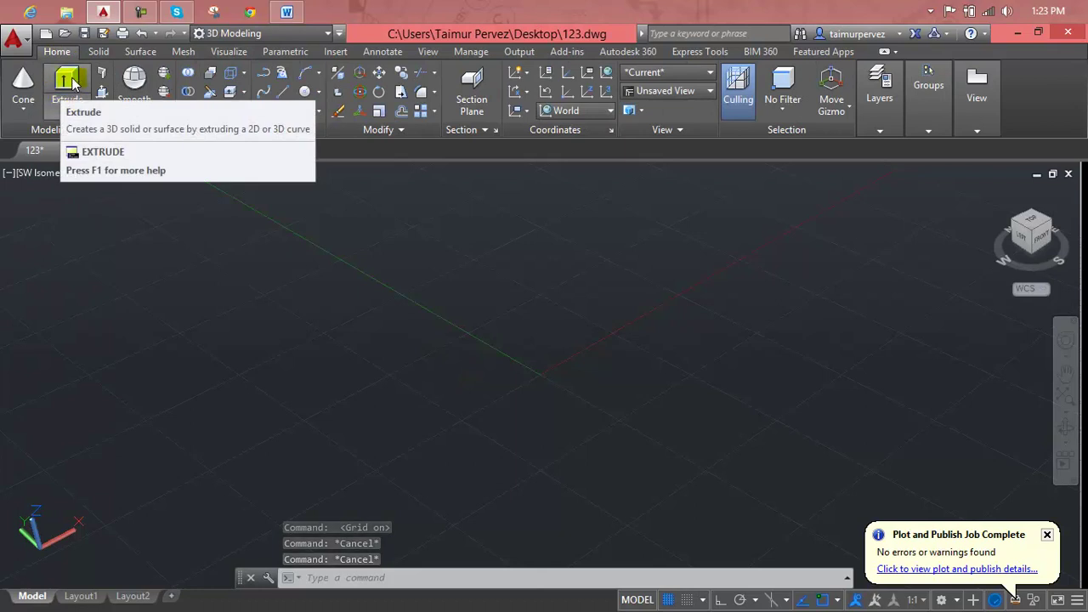
pyautogui.click(65, 84)
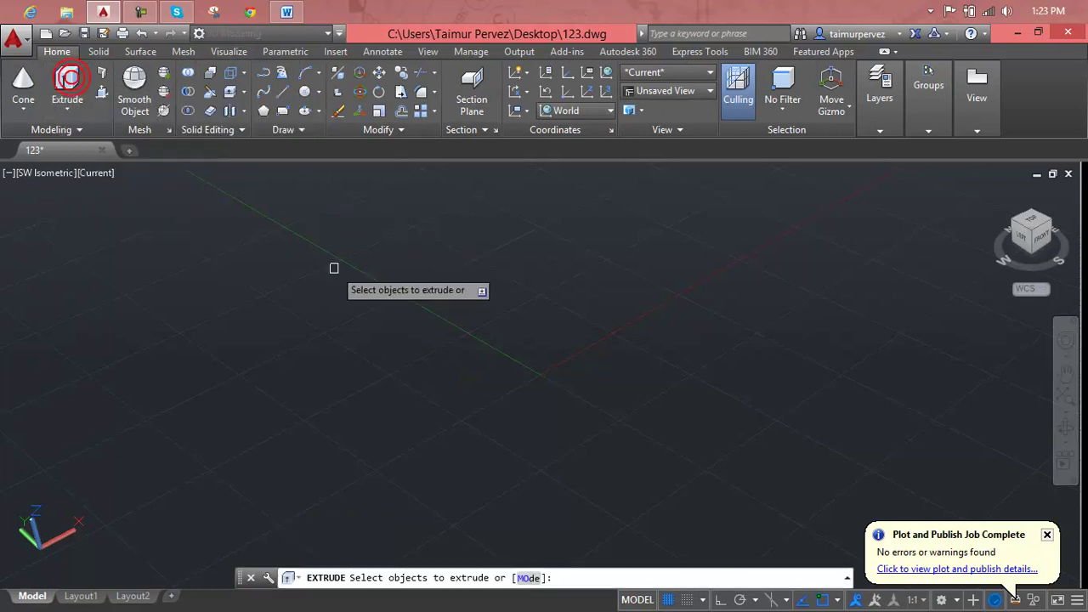
pyautogui.click(23, 104)
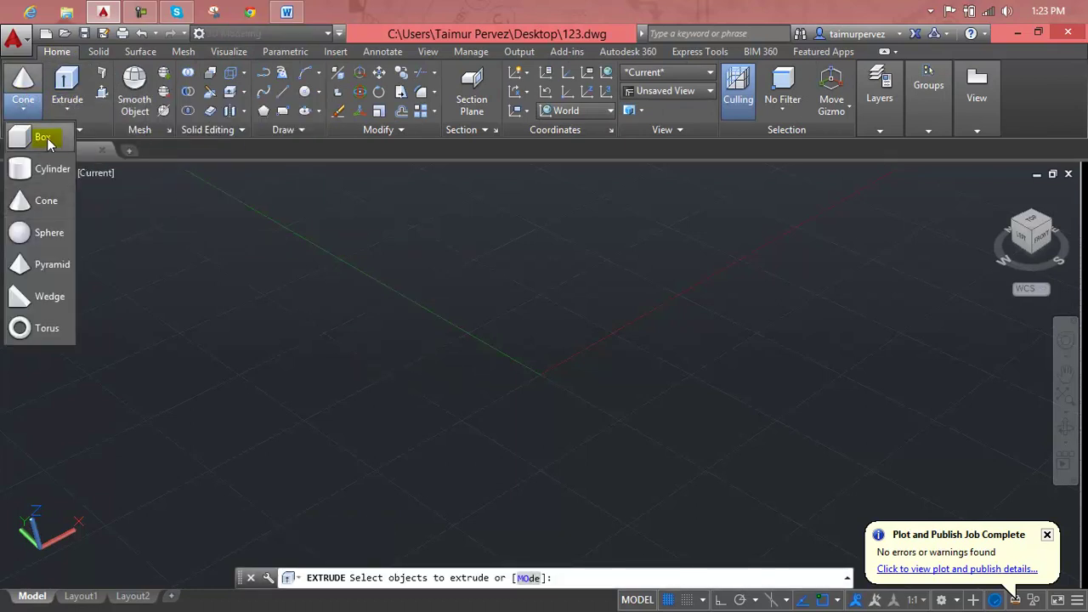
pyautogui.click(42, 138)
pyautogui.click(227, 442)
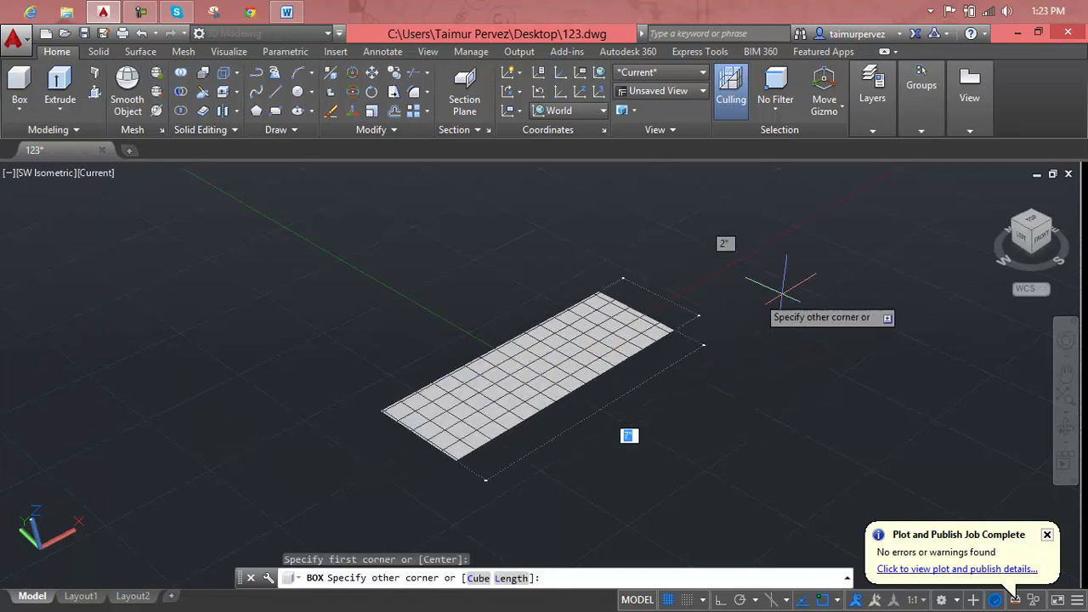
pyautogui.moveTo(875, 340)
pyautogui.mouseDown(button='middle')
pyautogui.moveTo(514, 300)
pyautogui.moveTo(636, 320)
pyautogui.mouseUp(button='middle')
pyautogui.click(746, 340)
pyautogui.scroll(-3, 680, 354)
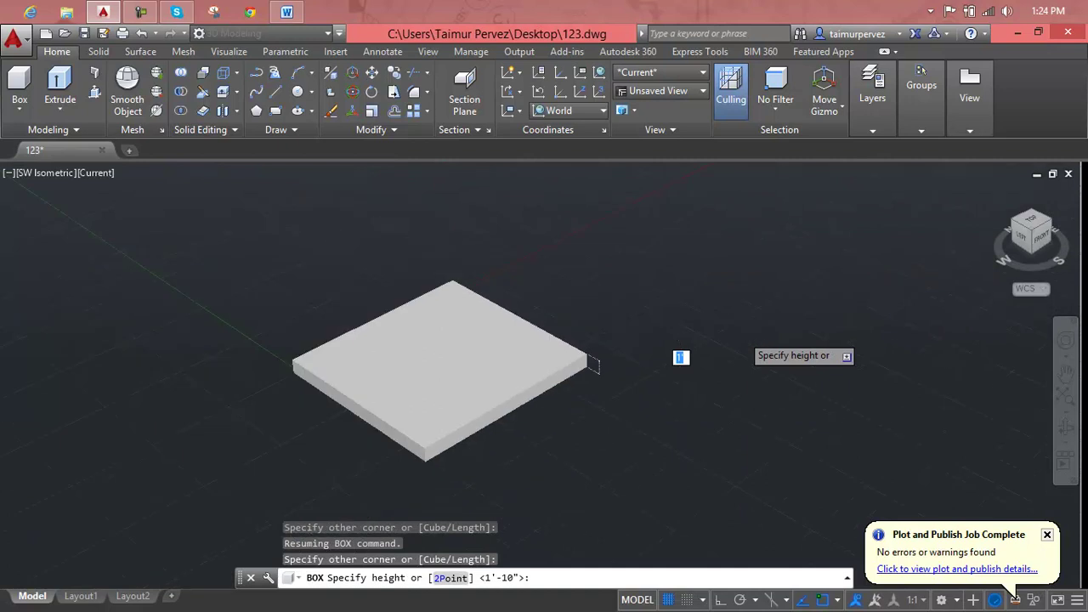
pyautogui.press('Return')
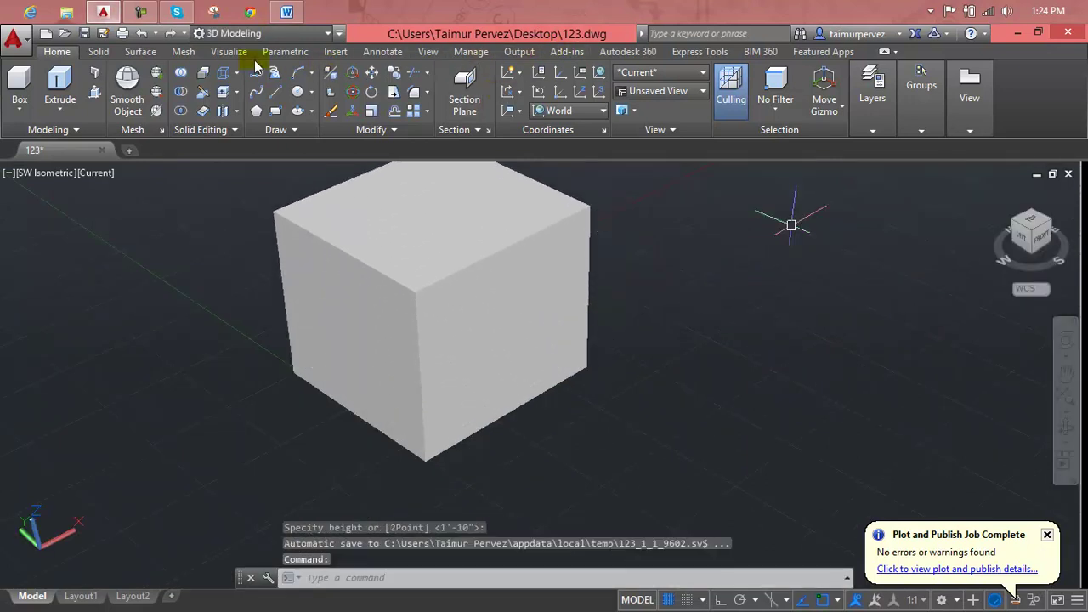
pyautogui.click(633, 53)
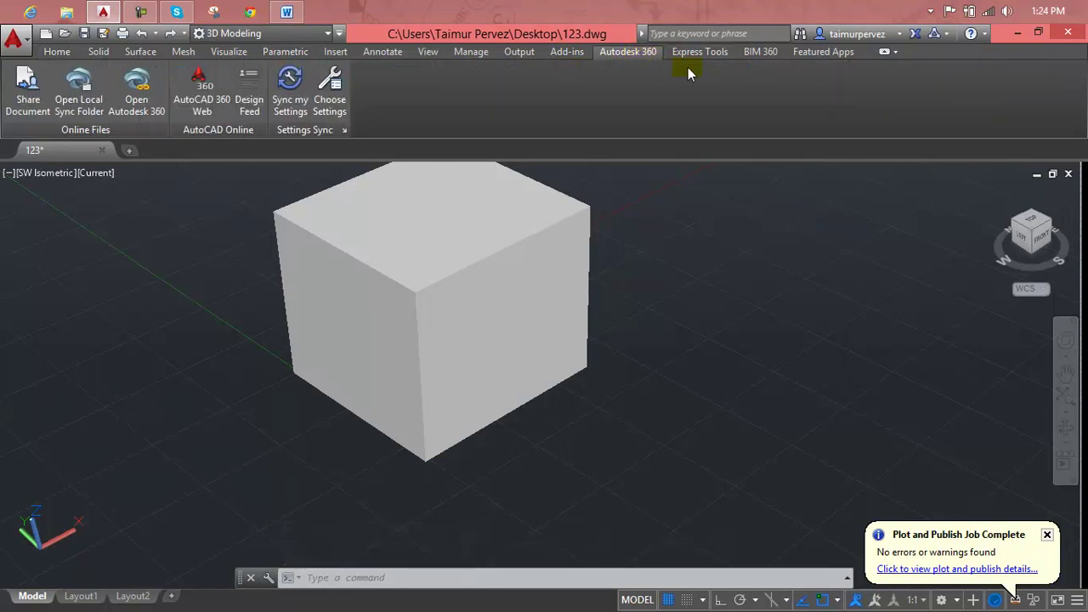
# Step: View the username account options on the Autodesk 360 tab, then close the list
pyautogui.click(898, 35)
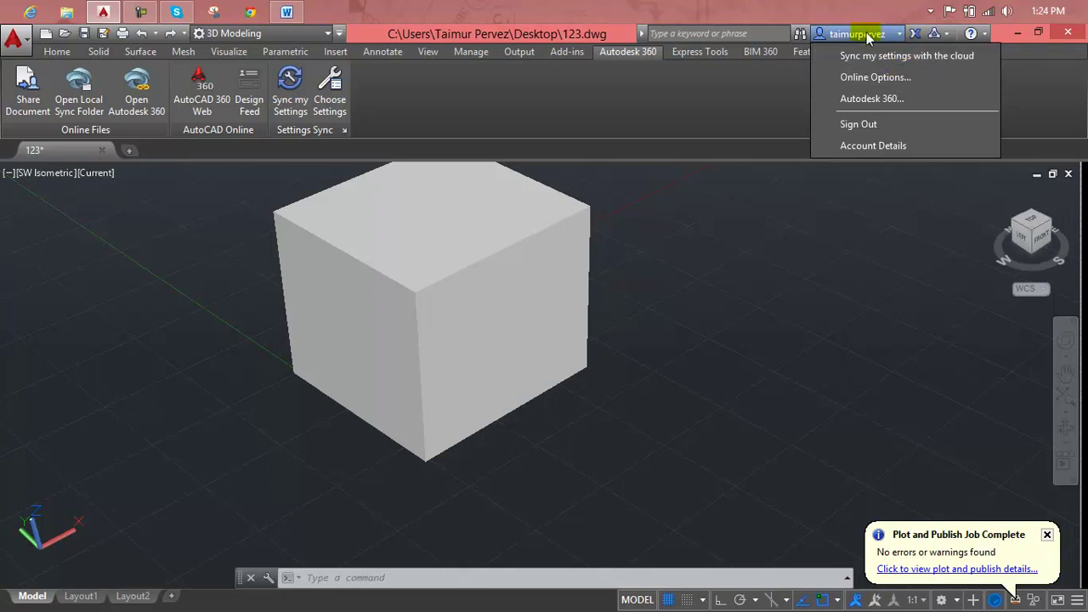
pyautogui.click(763, 120)
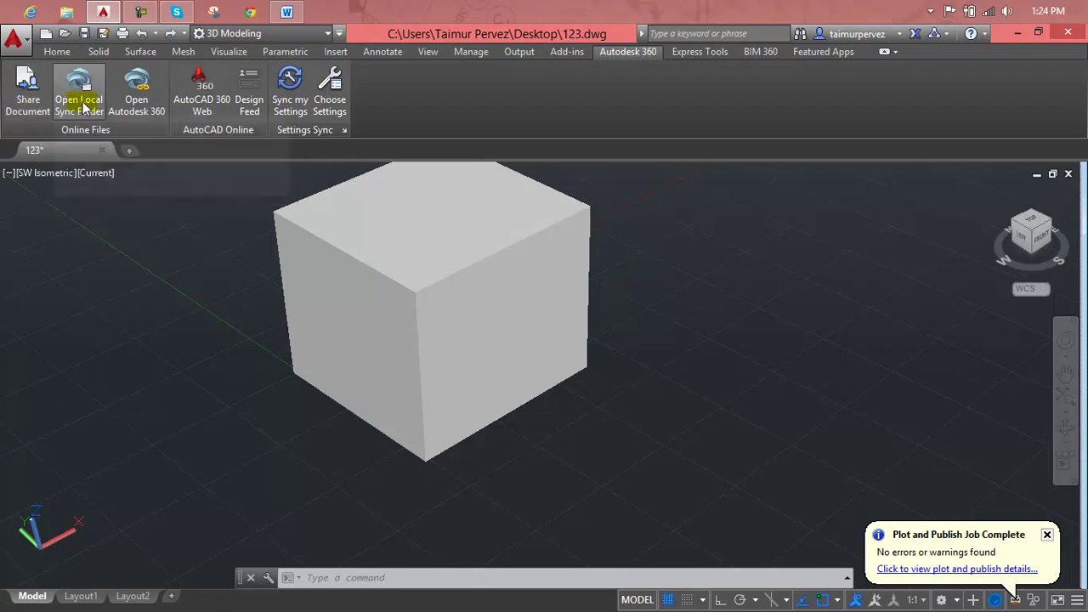
pyautogui.click(38, 104)
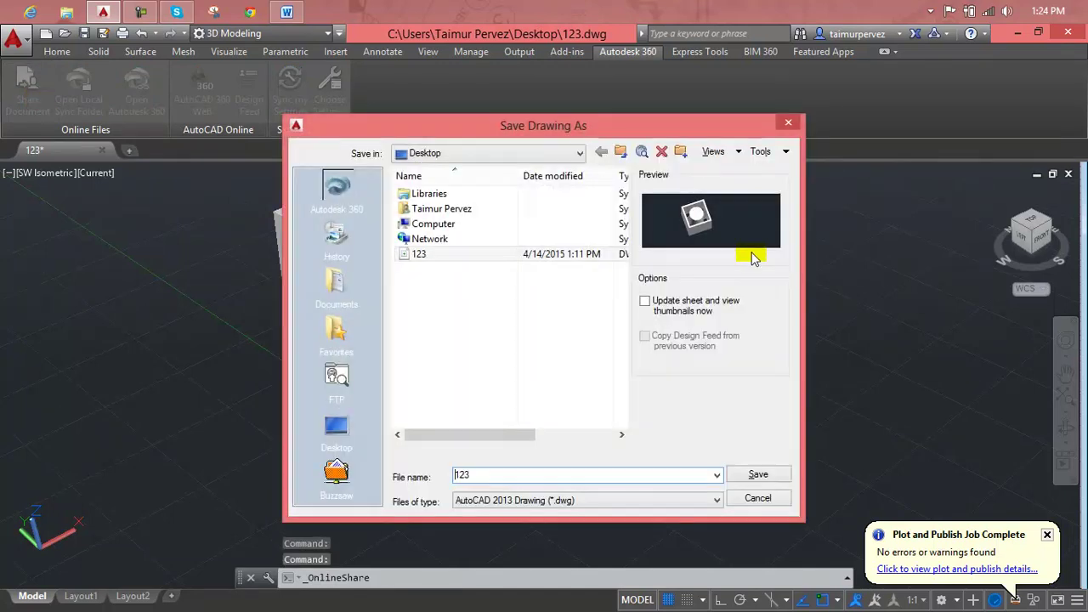
pyautogui.click(486, 255)
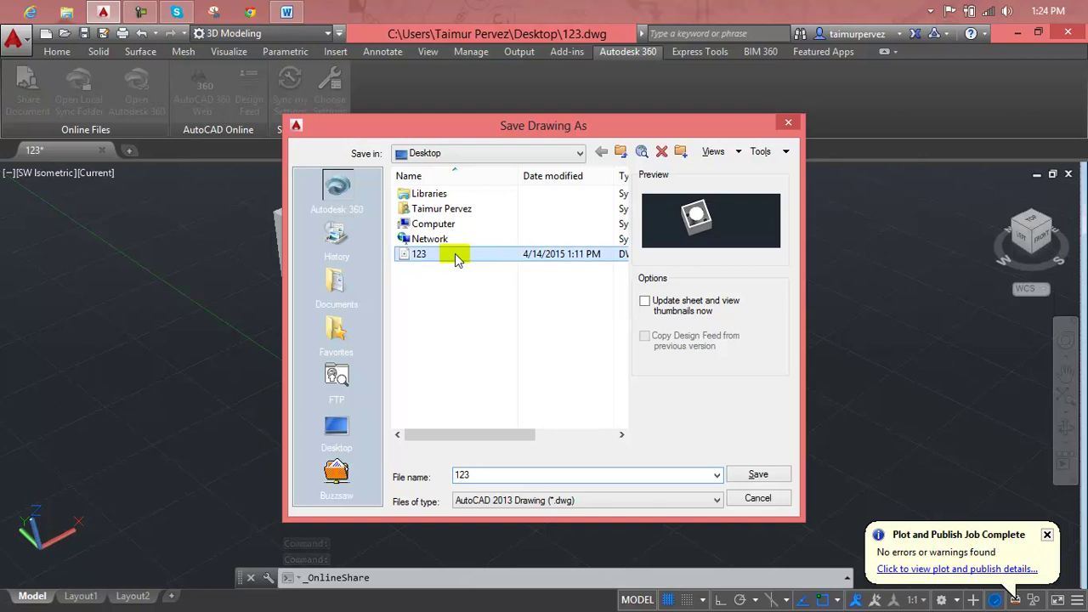
pyautogui.click(456, 256)
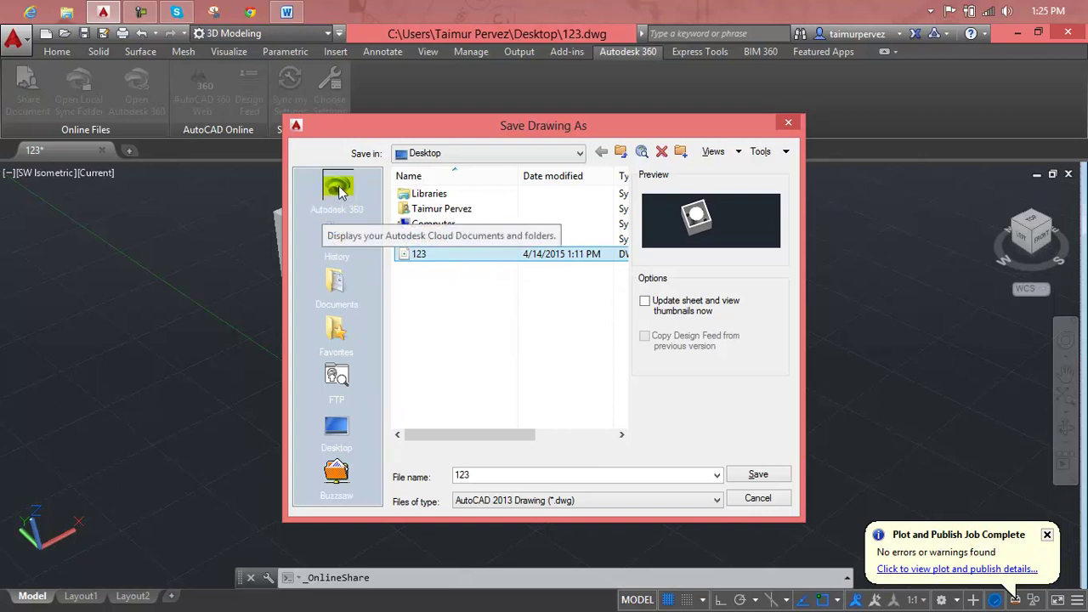
pyautogui.click(338, 241)
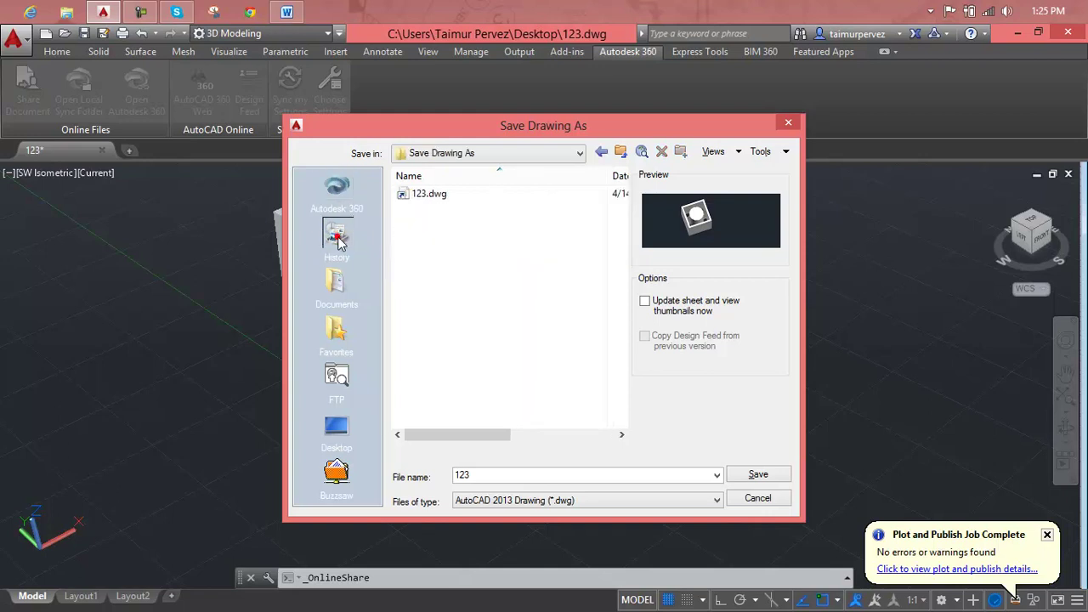
pyautogui.click(338, 242)
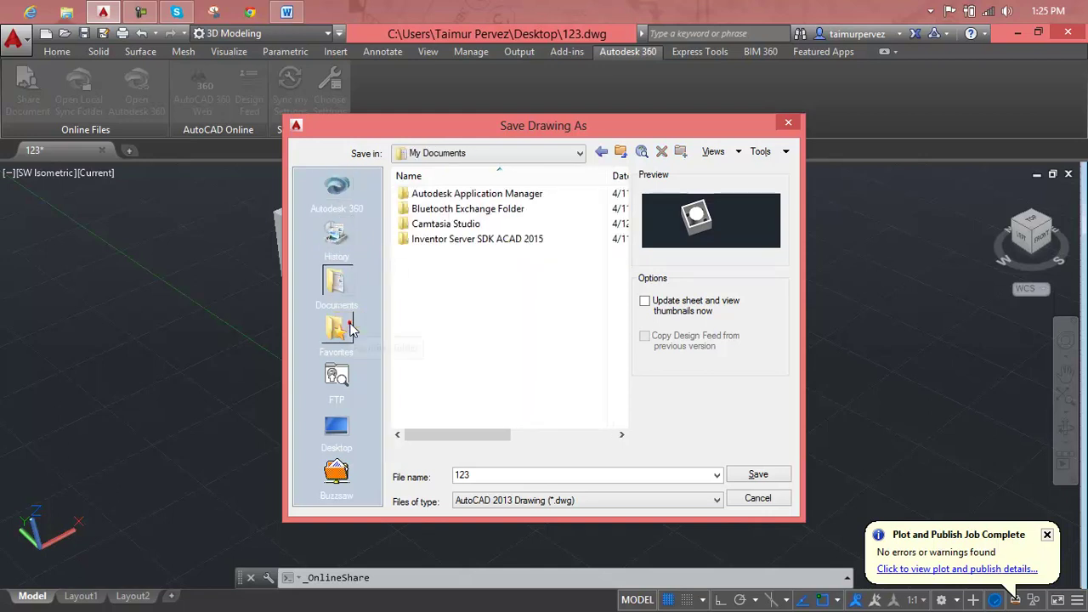
pyautogui.click(344, 328)
pyautogui.click(341, 199)
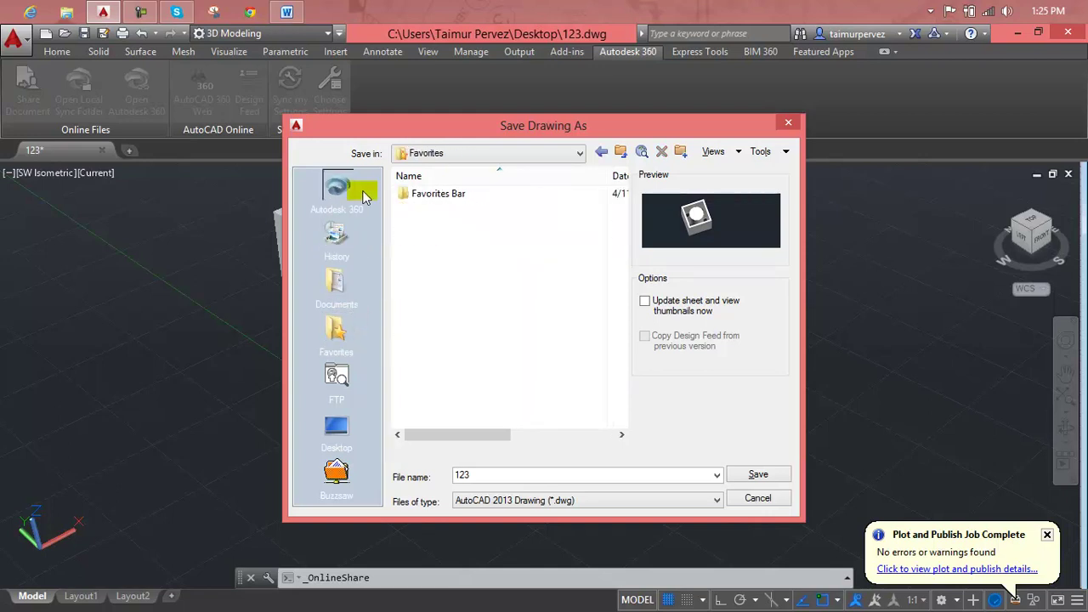
pyautogui.click(789, 125)
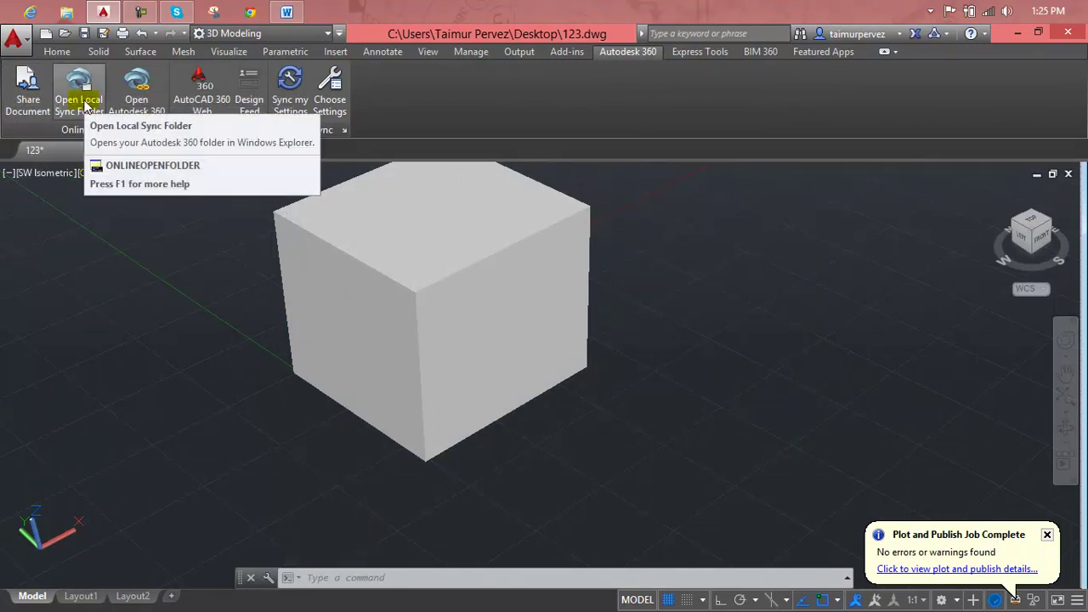
pyautogui.click(83, 105)
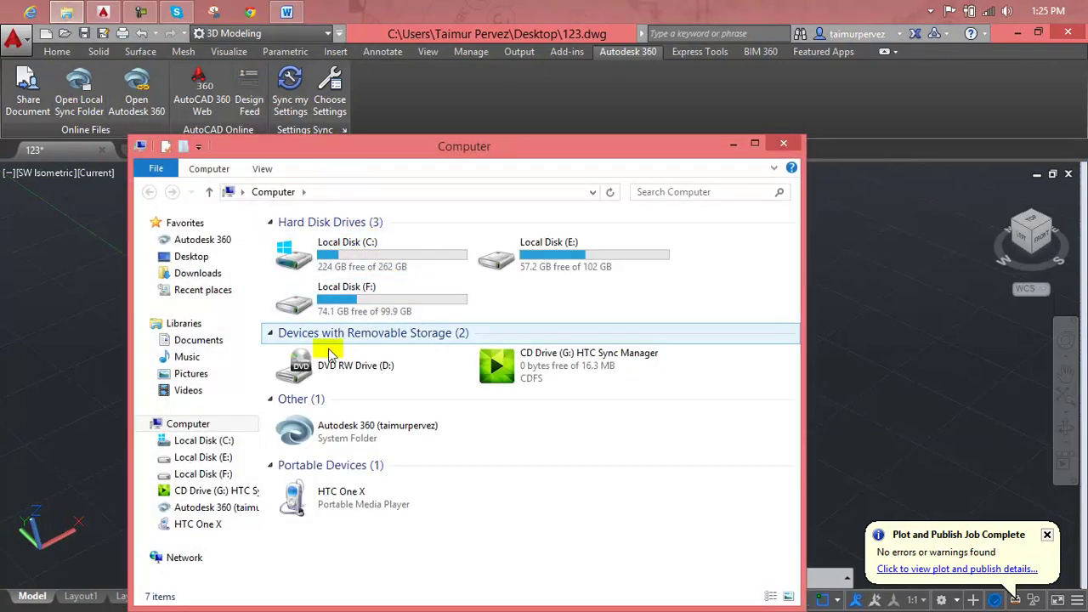
pyautogui.click(374, 443)
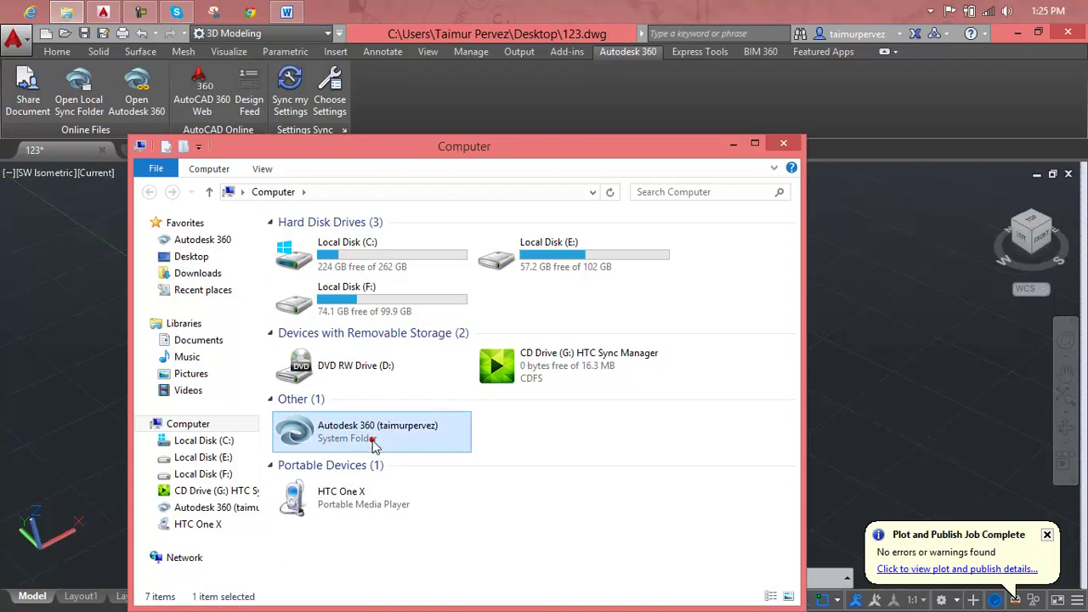
pyautogui.doubleClick(374, 440)
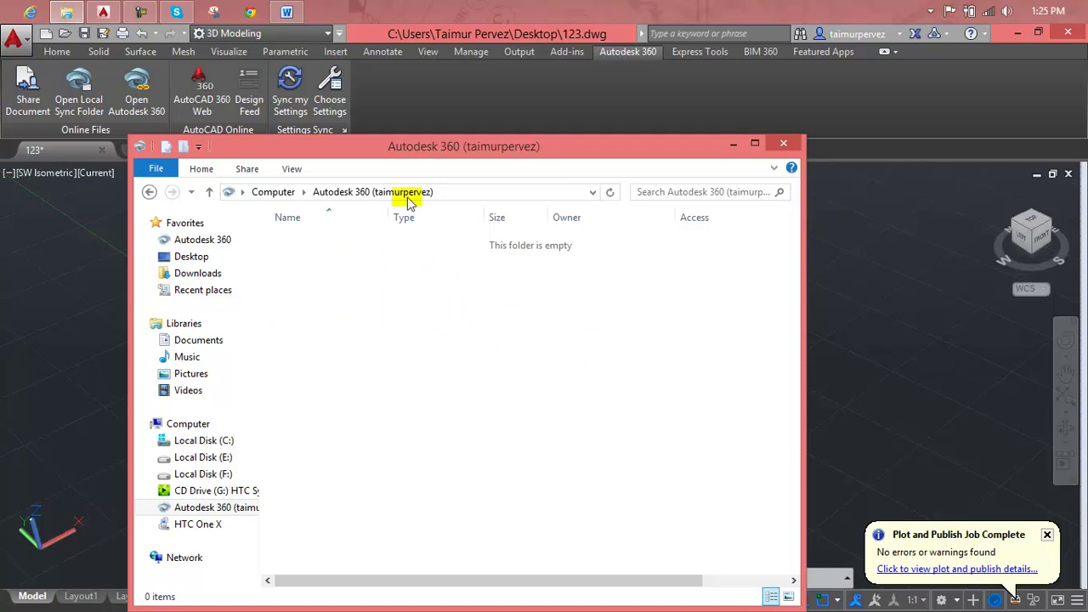
pyautogui.click(781, 146)
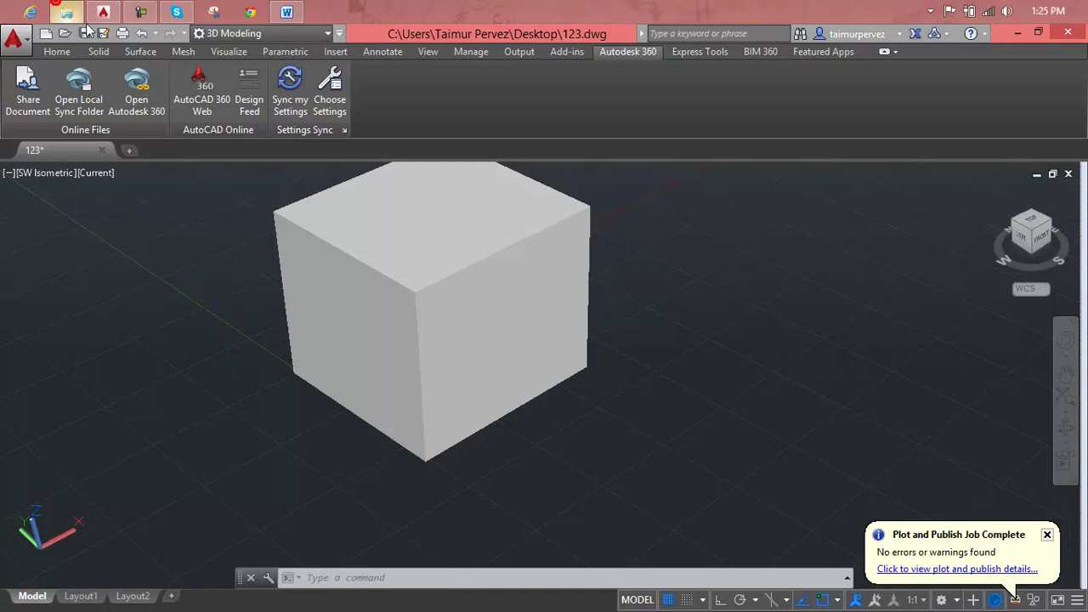
pyautogui.click(67, 12)
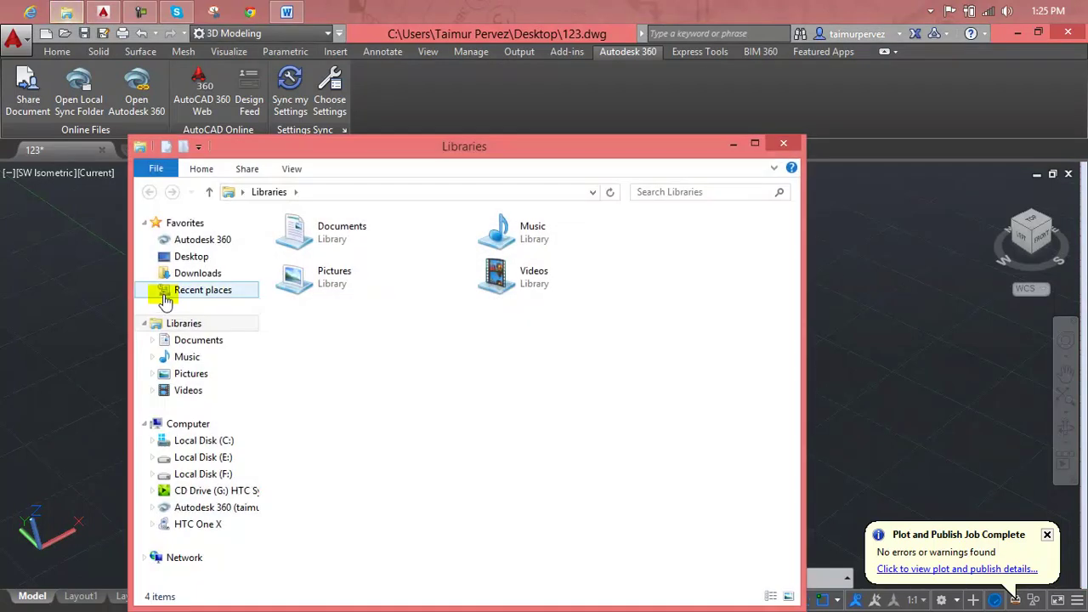
pyautogui.click(186, 423)
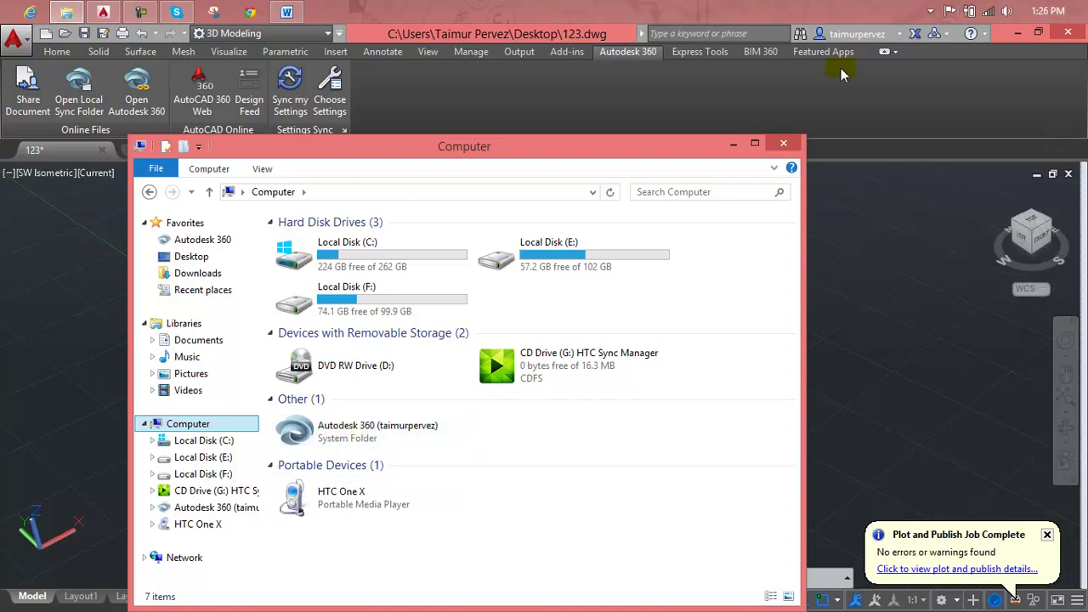
pyautogui.click(784, 146)
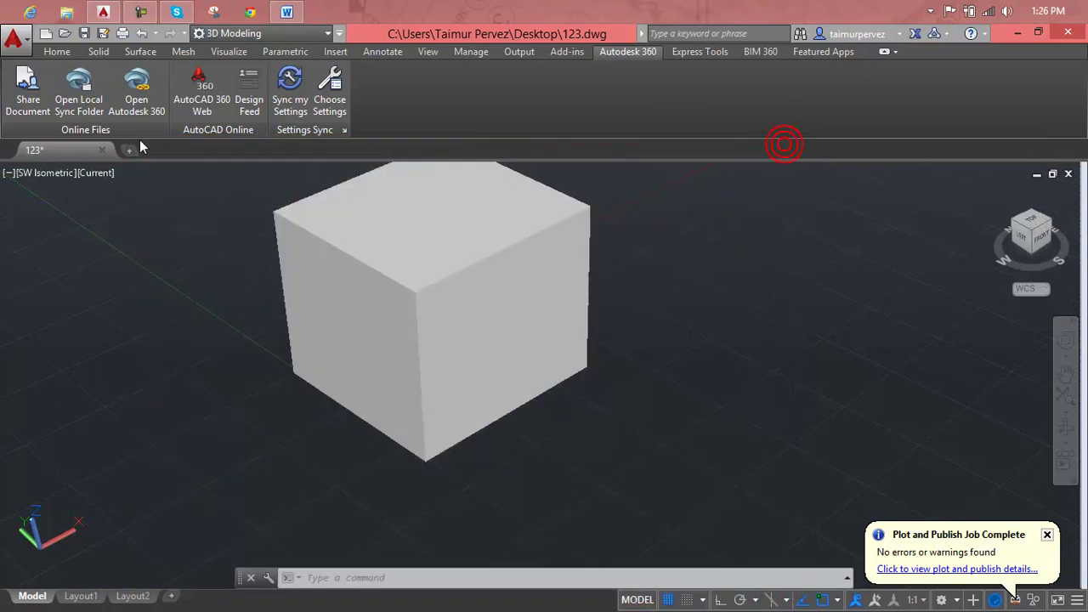
# Step: Open A360 Drive in the browser and bring up the Upload Documents window
pyautogui.click(143, 81)
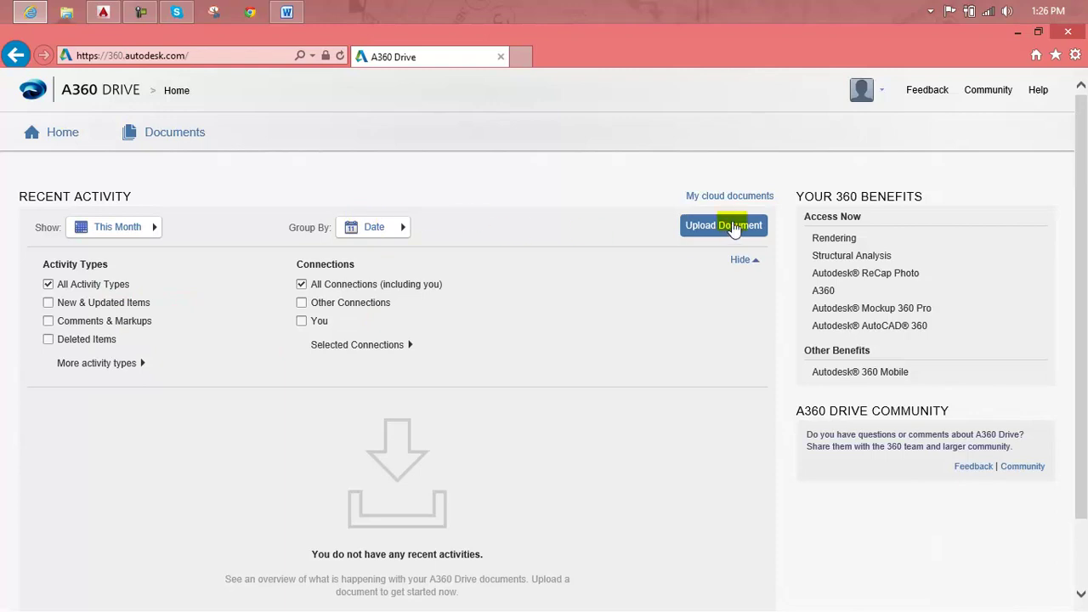
pyautogui.click(697, 231)
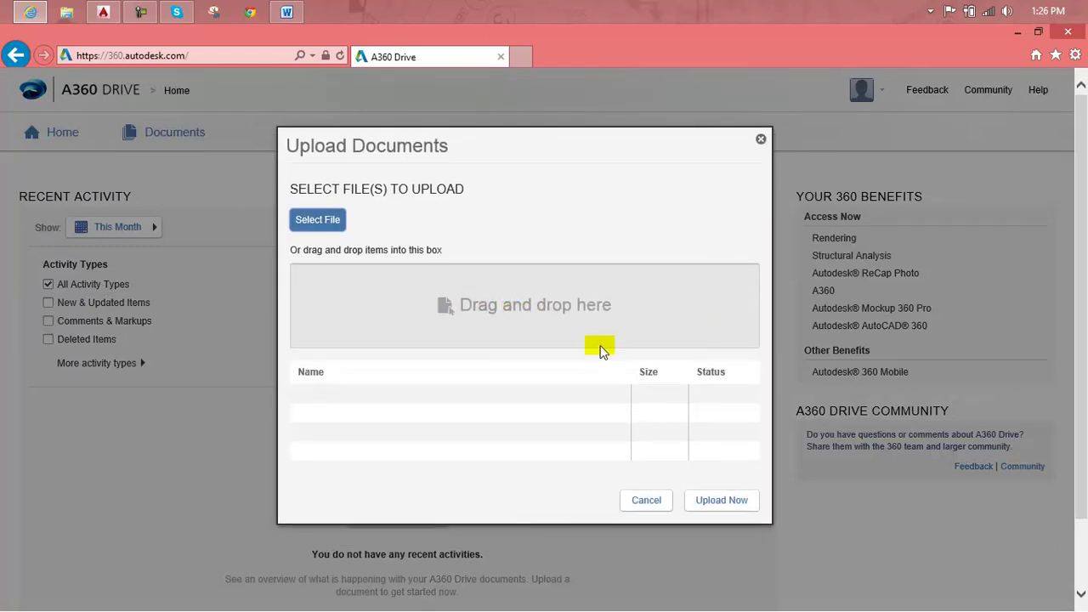
pyautogui.click(712, 502)
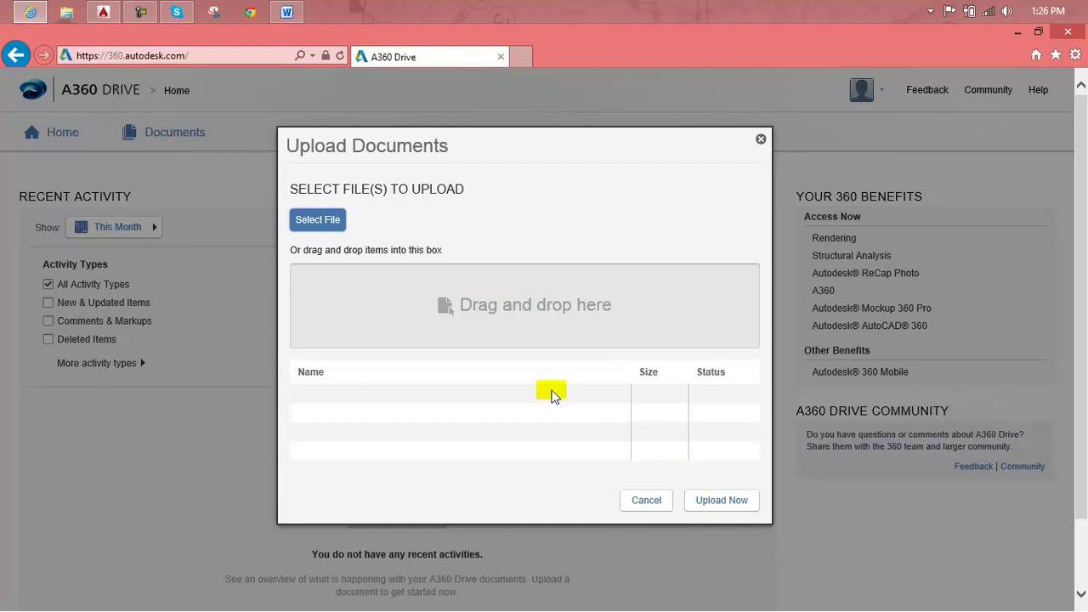
pyautogui.click(66, 11)
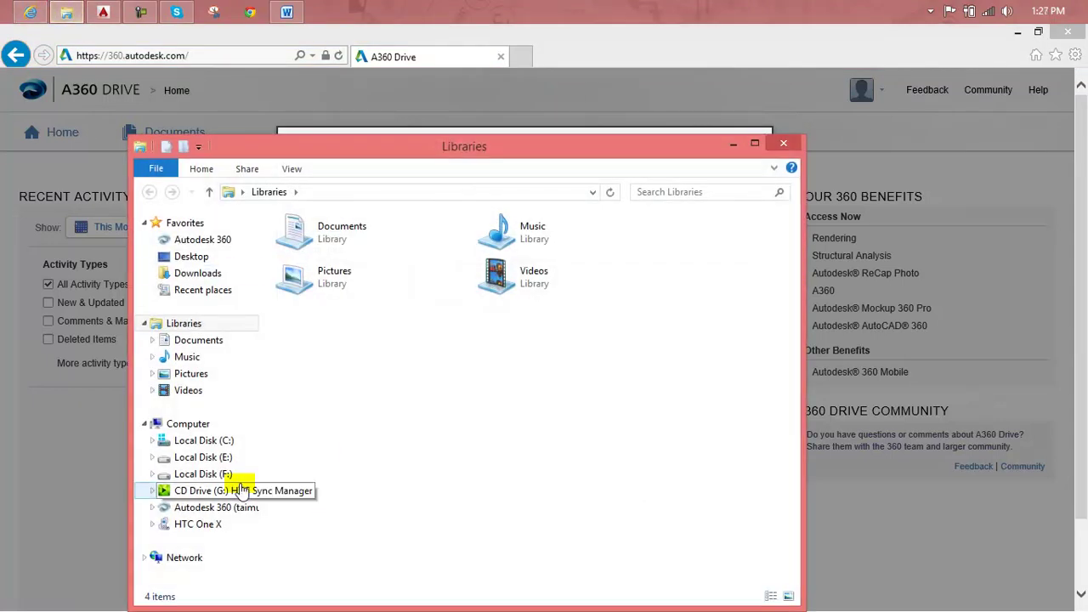
# Step: Select 123.dwg and RENDER.png together in the Desktop folder
pyautogui.click(227, 504)
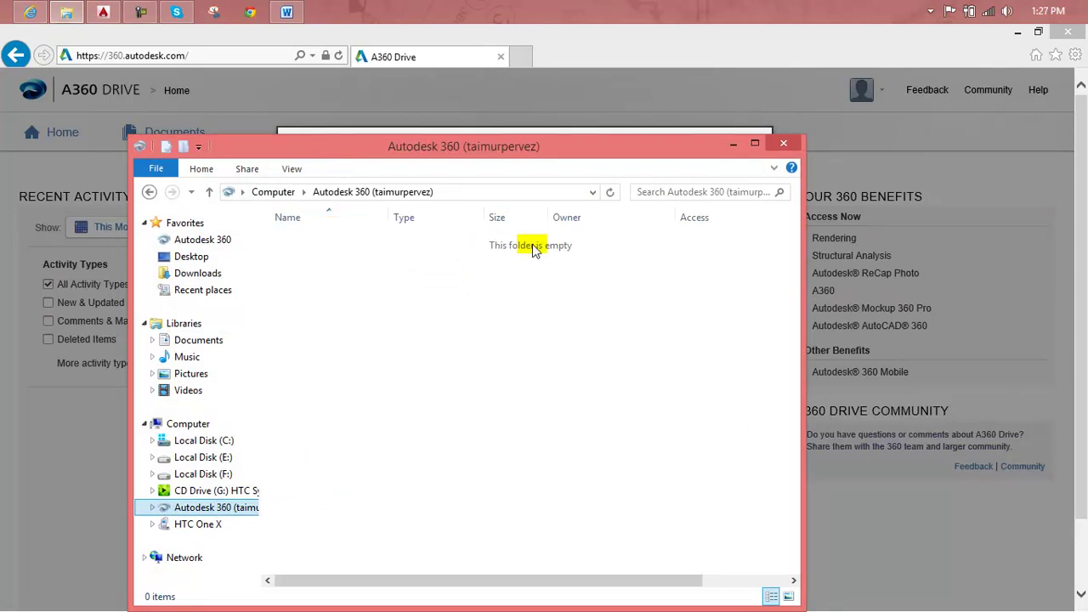
pyautogui.click(194, 256)
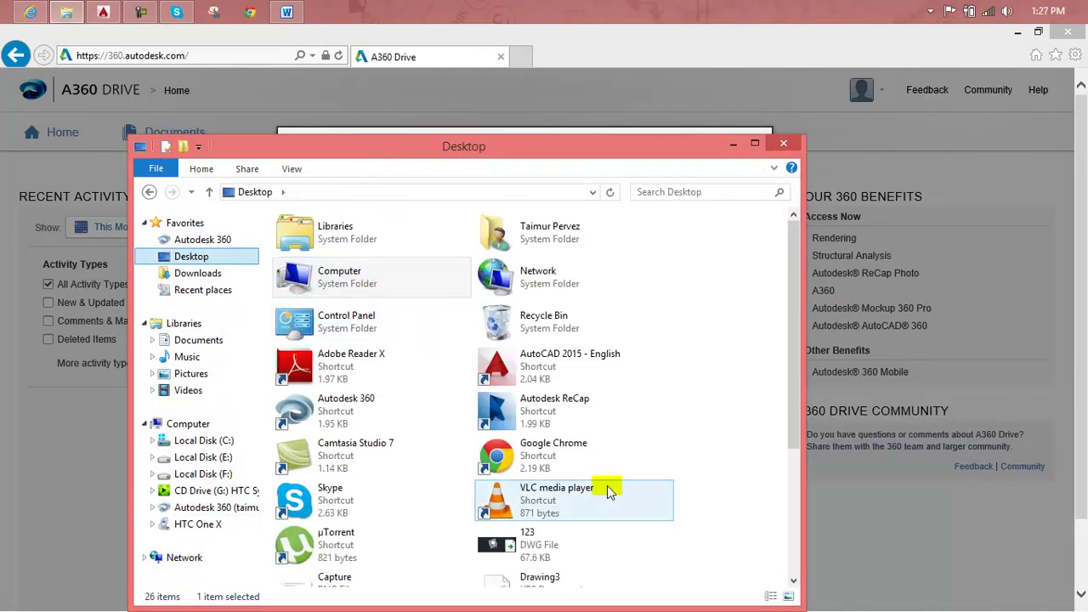
pyautogui.click(593, 542)
pyautogui.scroll(-3, 590, 541)
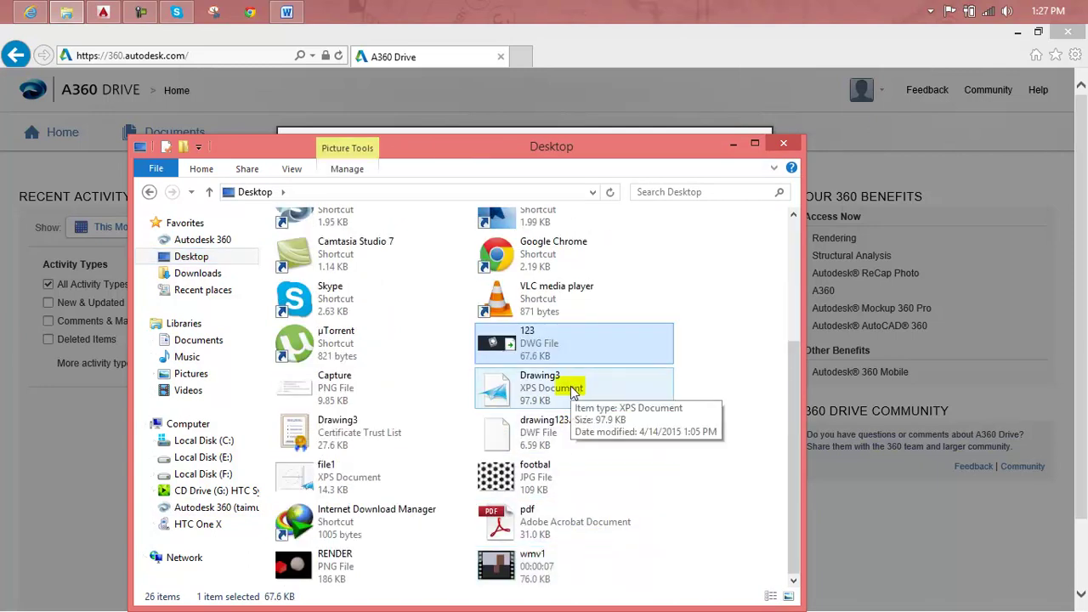
pyautogui.click(329, 576)
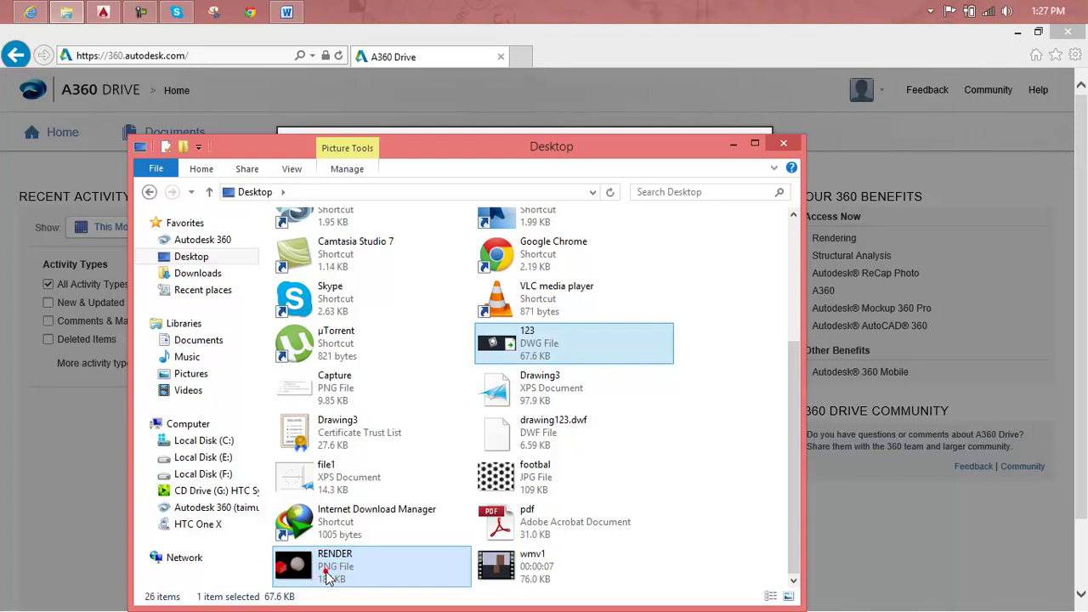
pyautogui.keyDown('ctrl'); pyautogui.click(329, 576); pyautogui.keyUp('ctrl')
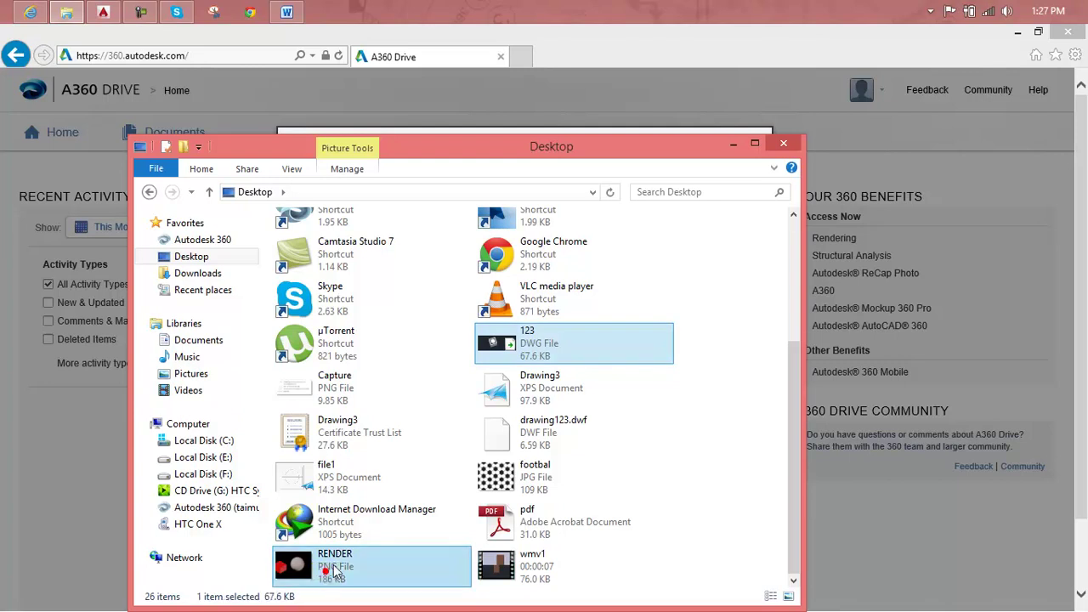
pyautogui.keyDown('ctrl'); pyautogui.click(510, 572); pyautogui.keyUp('ctrl')
pyautogui.keyDown('ctrl'); pyautogui.click(374, 570); pyautogui.keyUp('ctrl')
pyautogui.keyDown('ctrl'); pyautogui.click(544, 568); pyautogui.keyUp('ctrl')
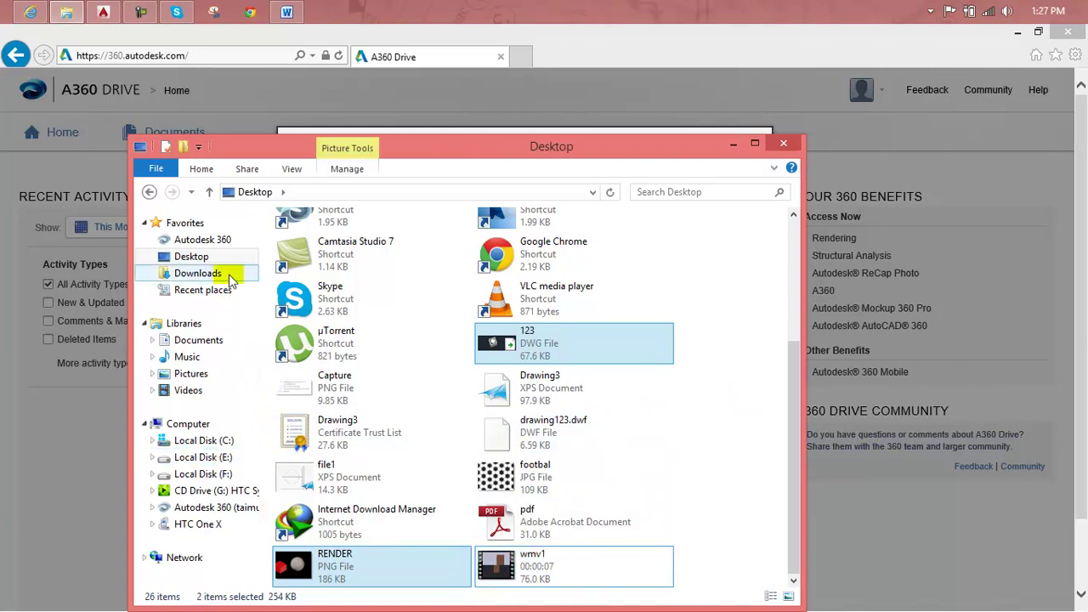
# Step: Paste the two files into the Autodesk 360 sync folder under Favorites
pyautogui.click(217, 241)
pyautogui.click(439, 338)
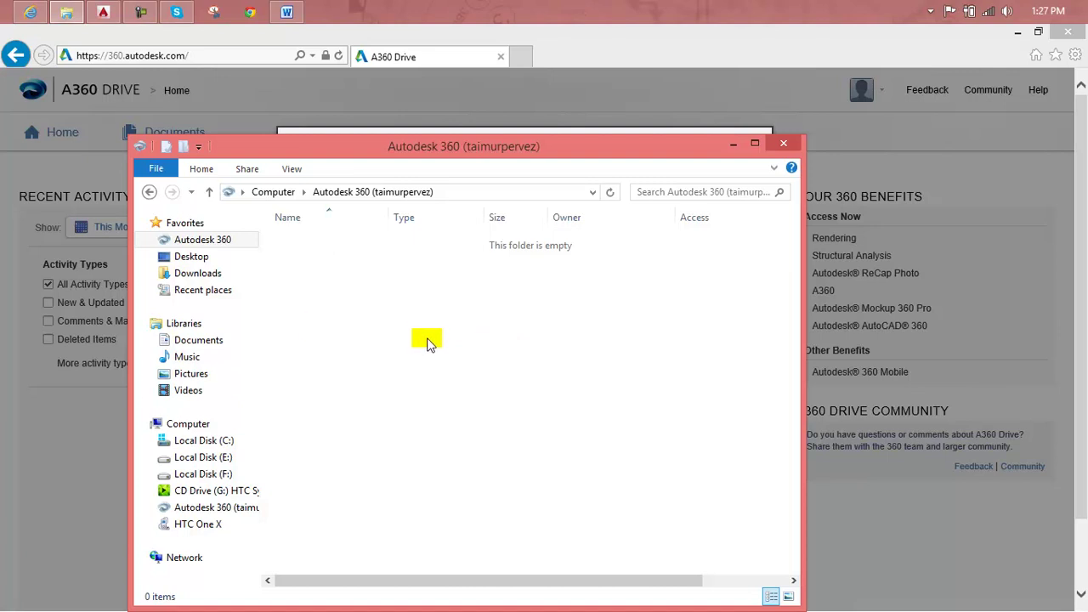
pyautogui.click(323, 102)
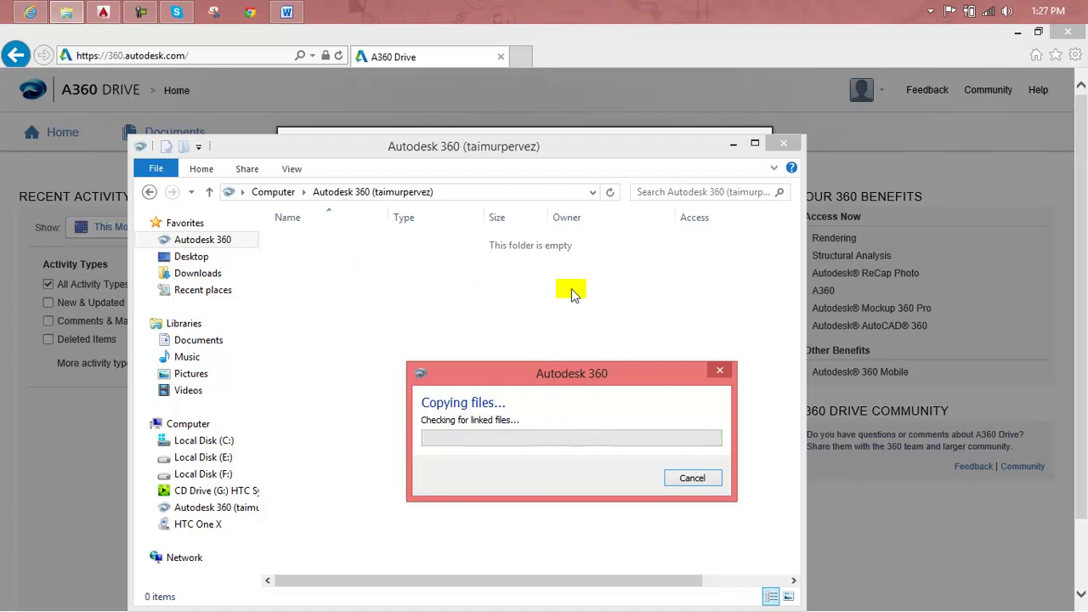
pyautogui.moveTo(493, 161); pyautogui.dragTo(504, 408)
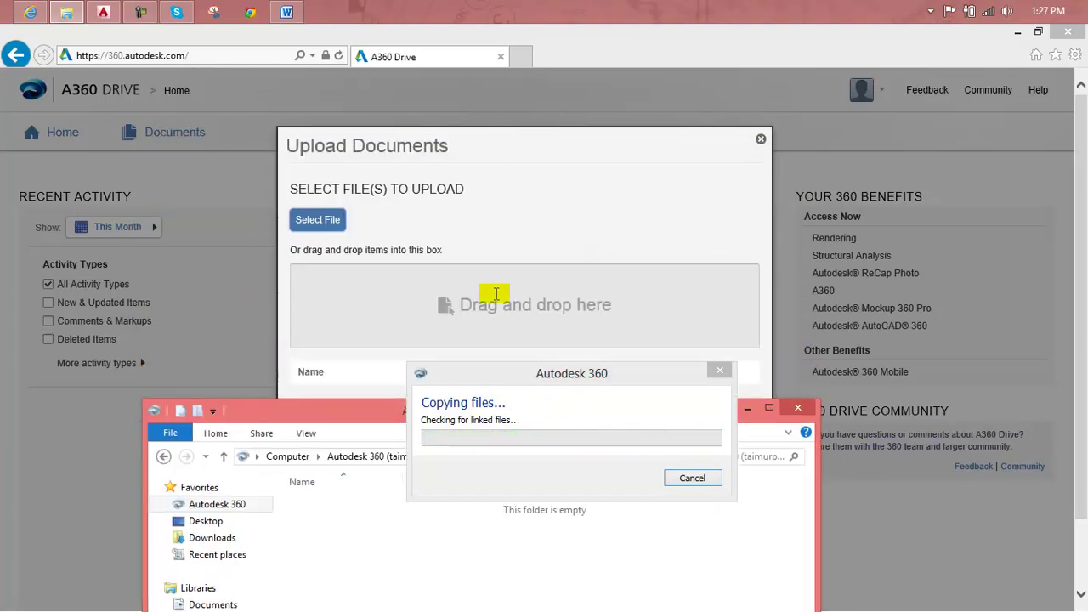
pyautogui.moveTo(315, 408)
pyautogui.mouseDown()
pyautogui.moveTo(354, 237)
pyautogui.moveTo(723, 162)
pyautogui.mouseUp()
pyautogui.moveTo(818, 134); pyautogui.dragTo(818, 99)
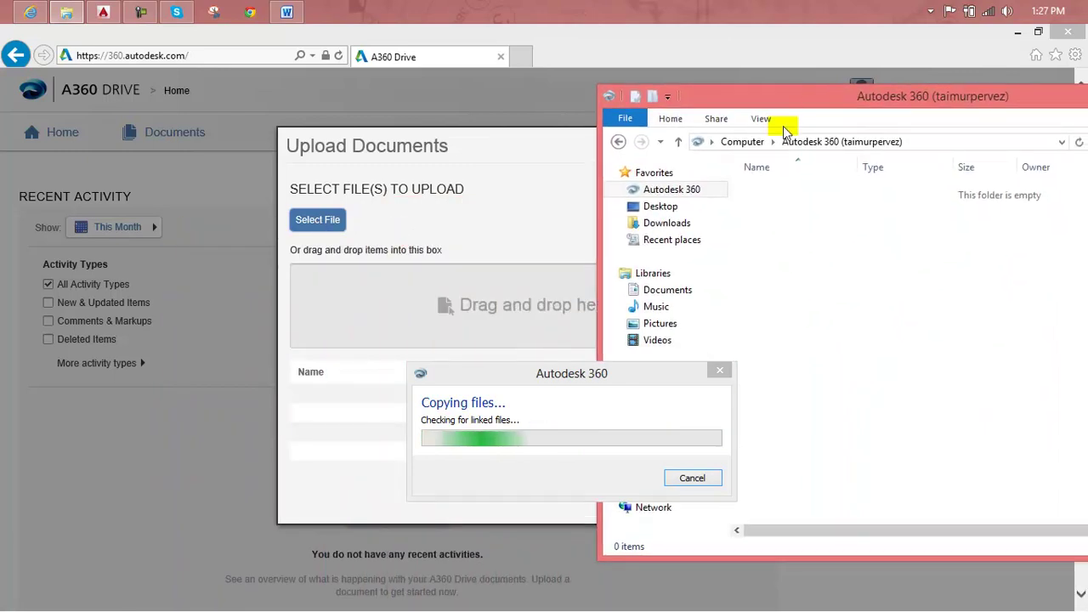
pyautogui.click(677, 209)
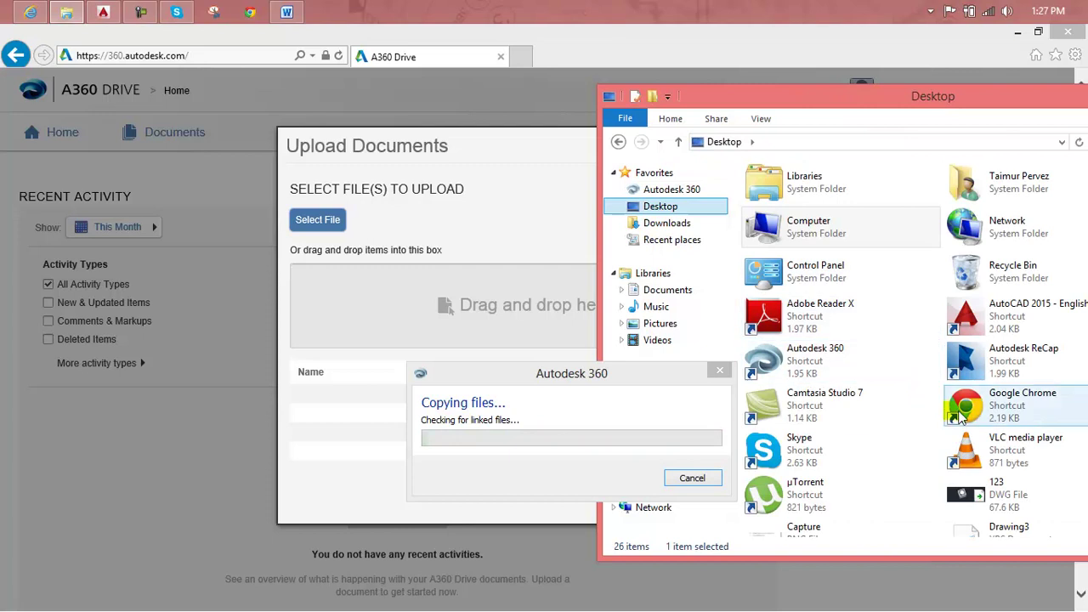
pyautogui.moveTo(1005, 502)
pyautogui.mouseDown()
pyautogui.moveTo(444, 304)
pyautogui.moveTo(447, 325)
pyautogui.mouseUp()
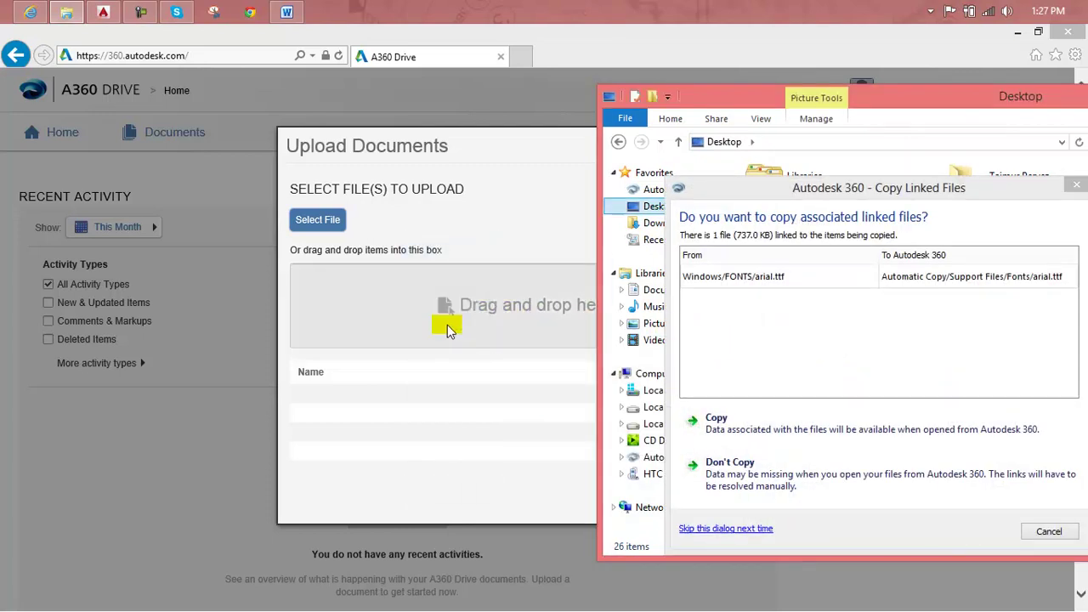
pyautogui.moveTo(492, 158); pyautogui.dragTo(357, 174)
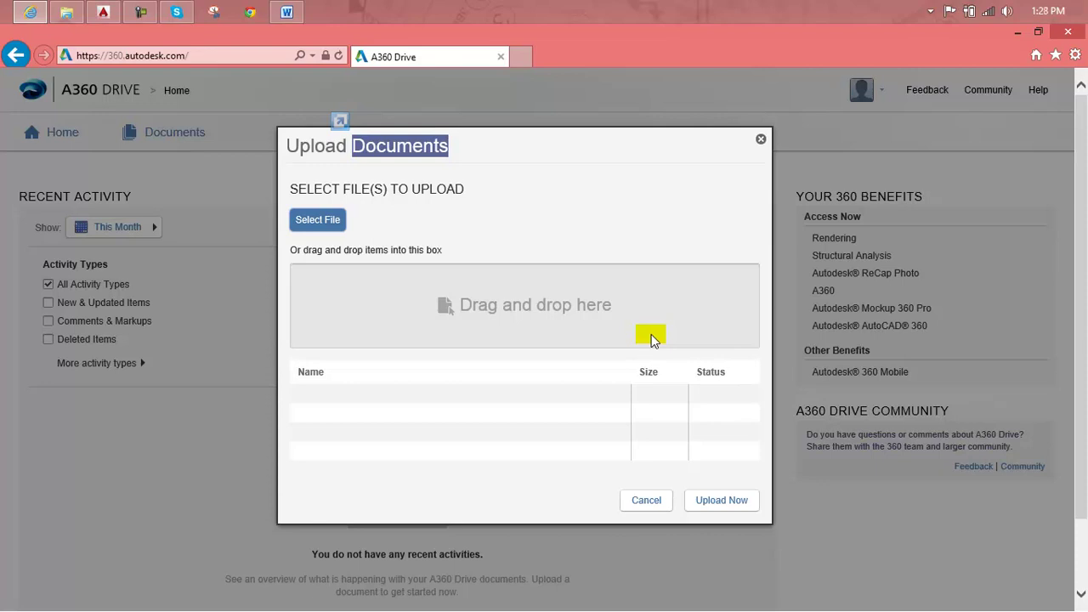
pyautogui.click(632, 329)
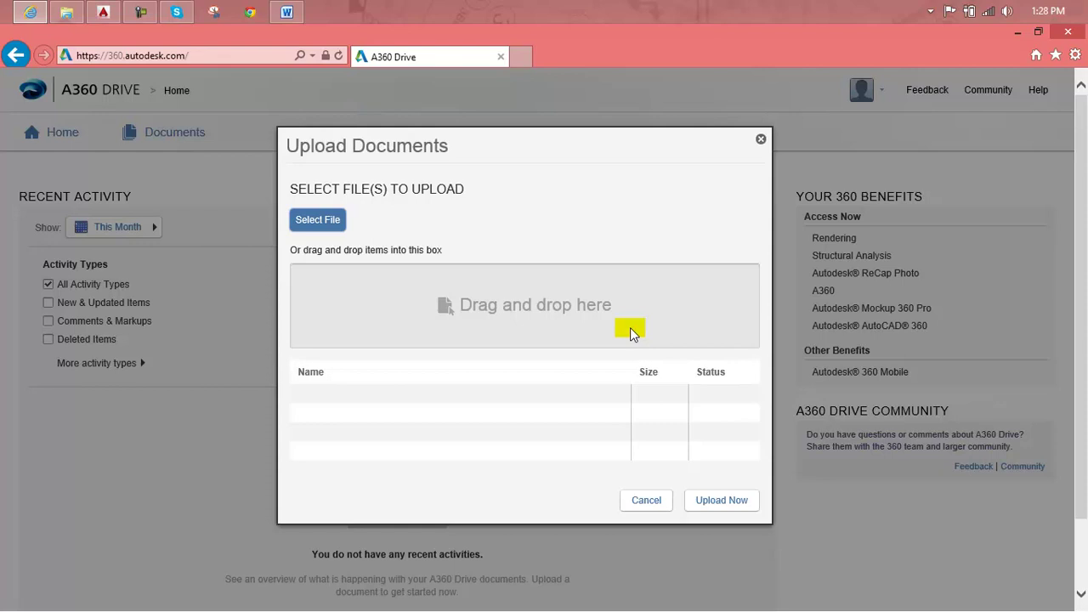
pyautogui.click(718, 501)
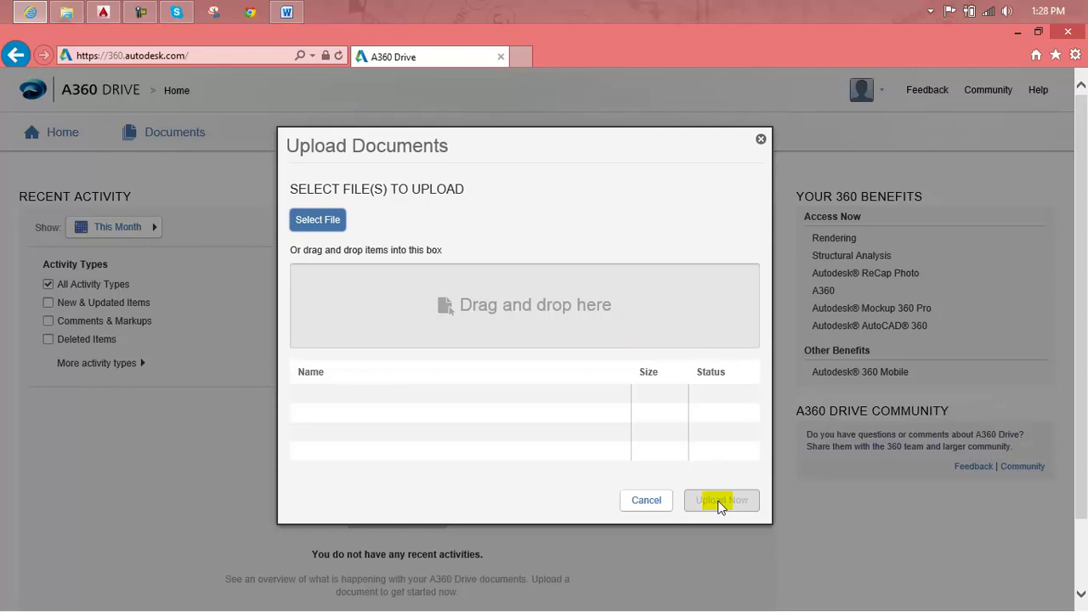
pyautogui.click(316, 225)
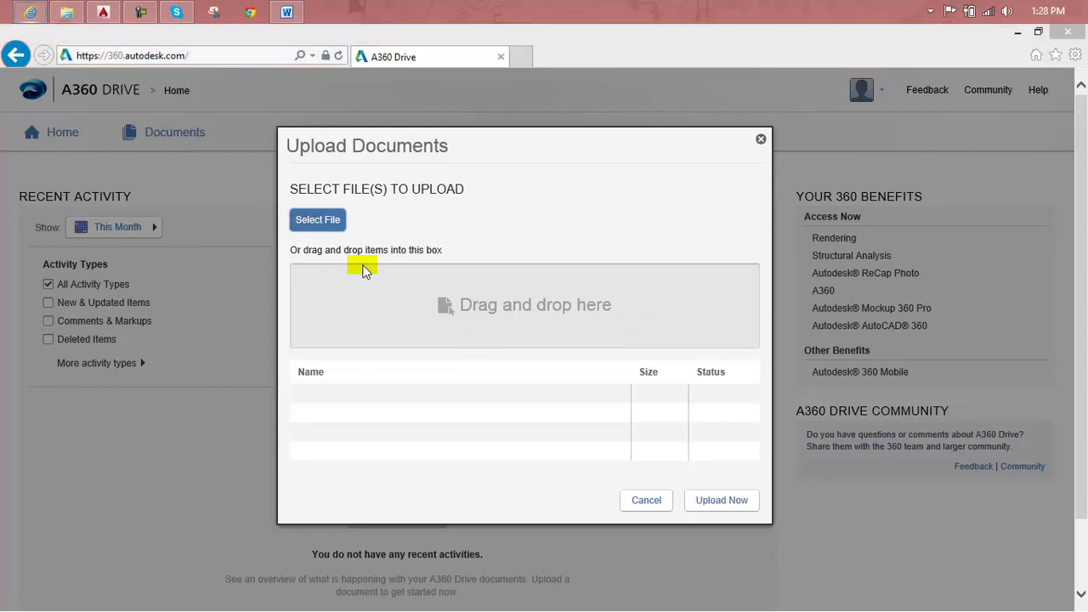
pyautogui.click(85, 139)
pyautogui.scroll(-1, 111, 255)
pyautogui.scroll(-4, 111, 280)
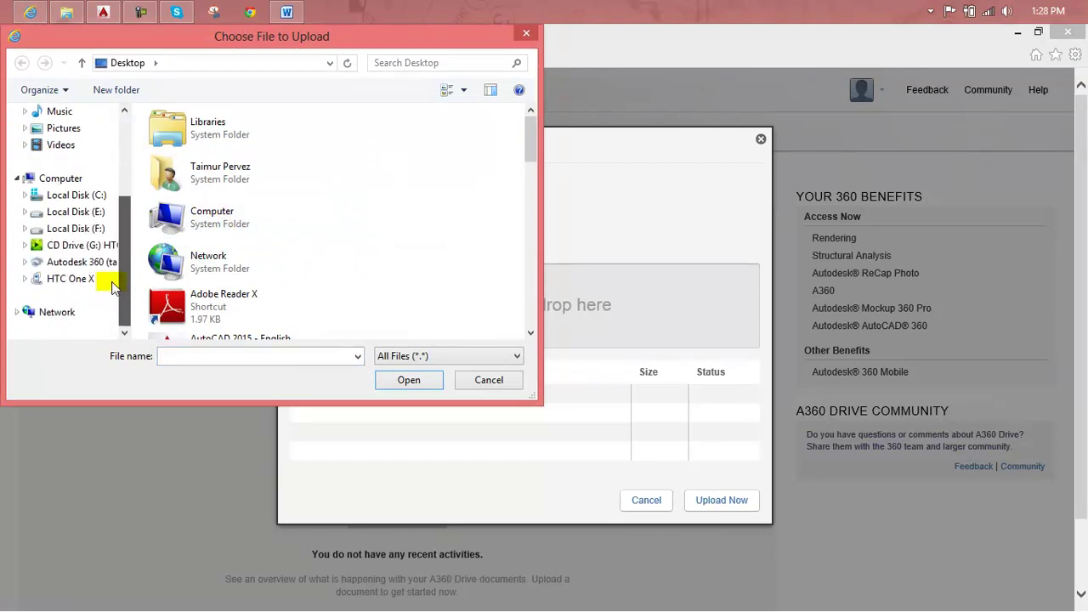
pyautogui.scroll(5, 94, 259)
pyautogui.click(90, 154)
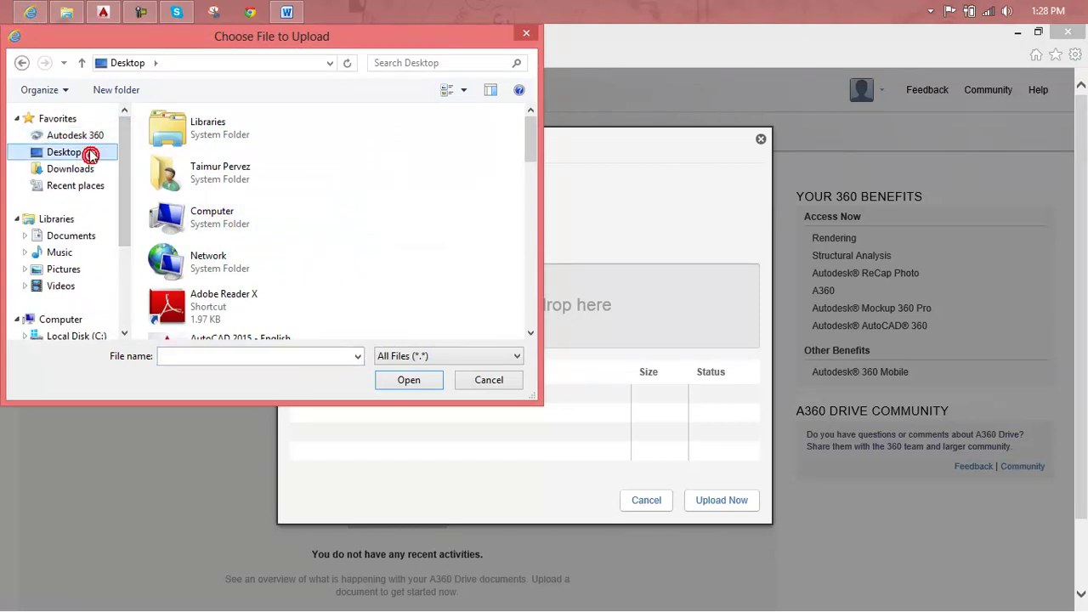
pyautogui.click(51, 139)
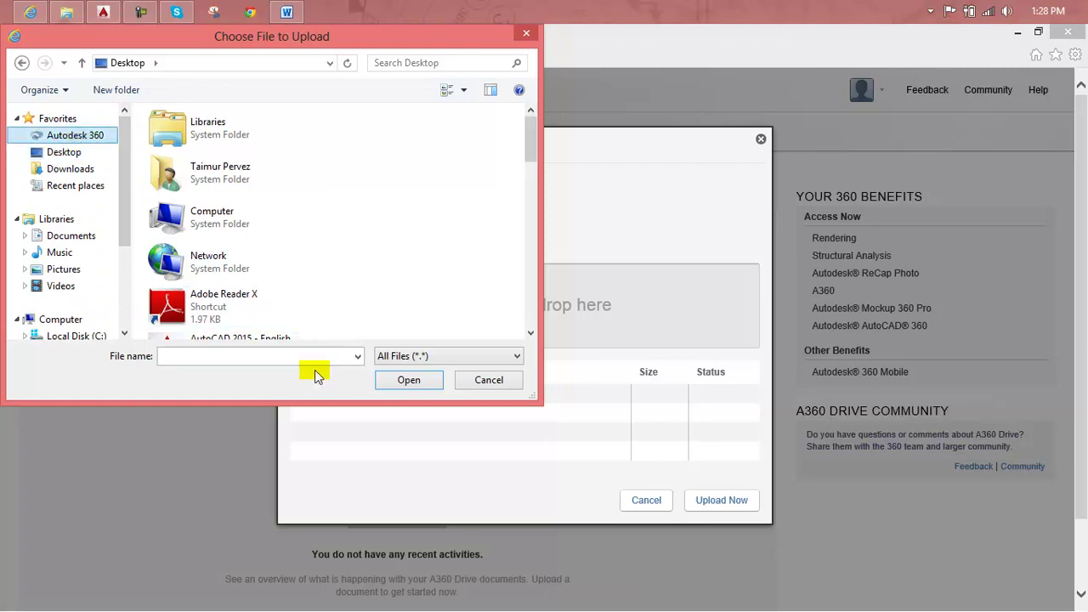
pyautogui.click(100, 181)
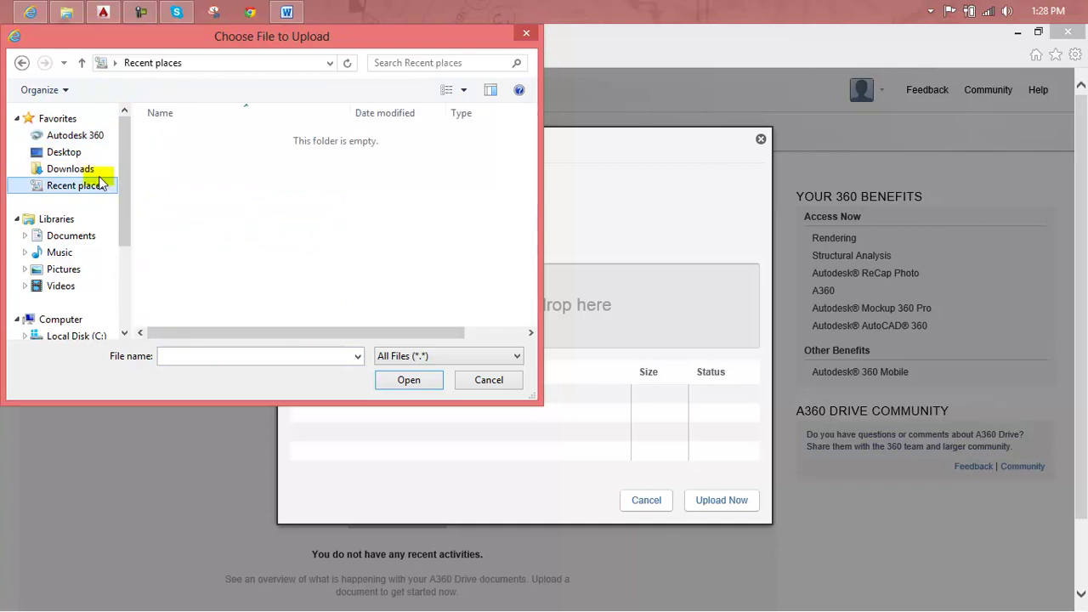
pyautogui.click(90, 170)
pyautogui.click(73, 151)
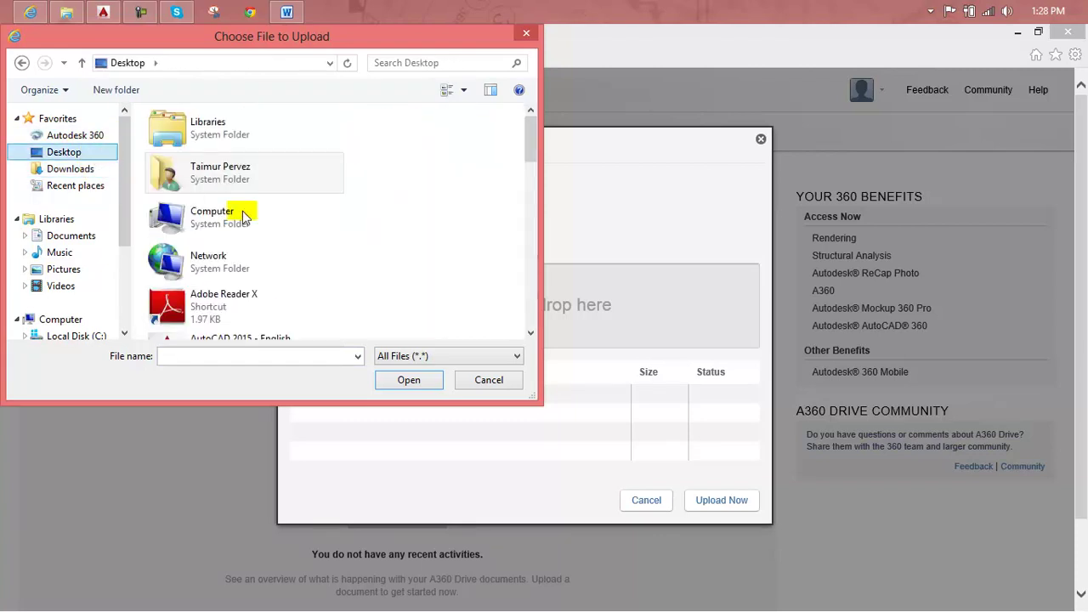
pyautogui.scroll(-5, 260, 255)
pyautogui.scroll(-4, 260, 255)
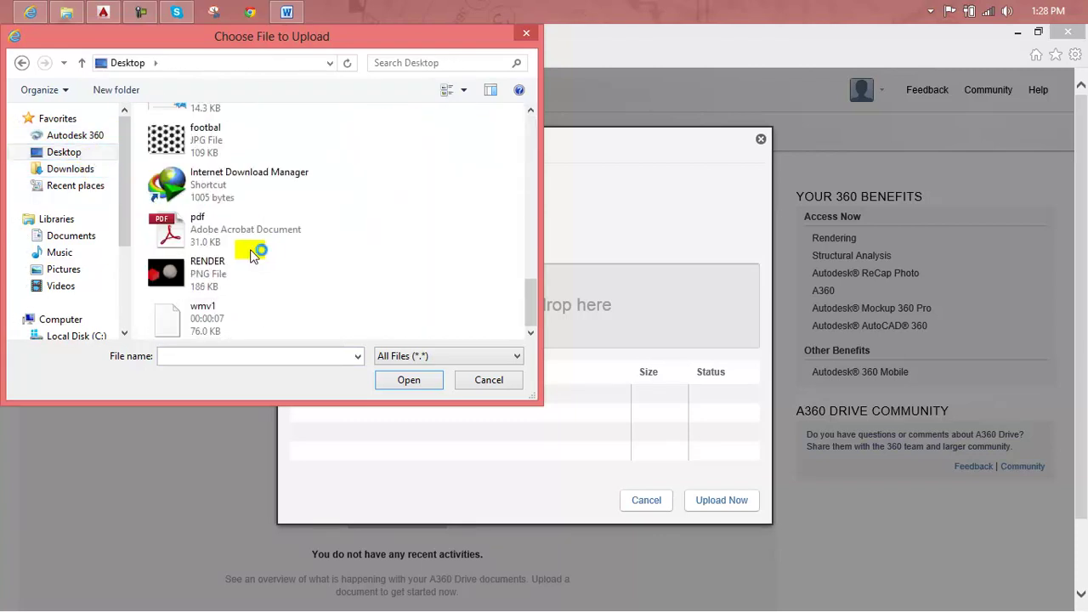
pyautogui.click(227, 264)
pyautogui.moveTo(224, 280)
pyautogui.mouseDown()
pyautogui.moveTo(507, 309)
pyautogui.moveTo(238, 289)
pyautogui.mouseUp()
pyautogui.click(405, 382)
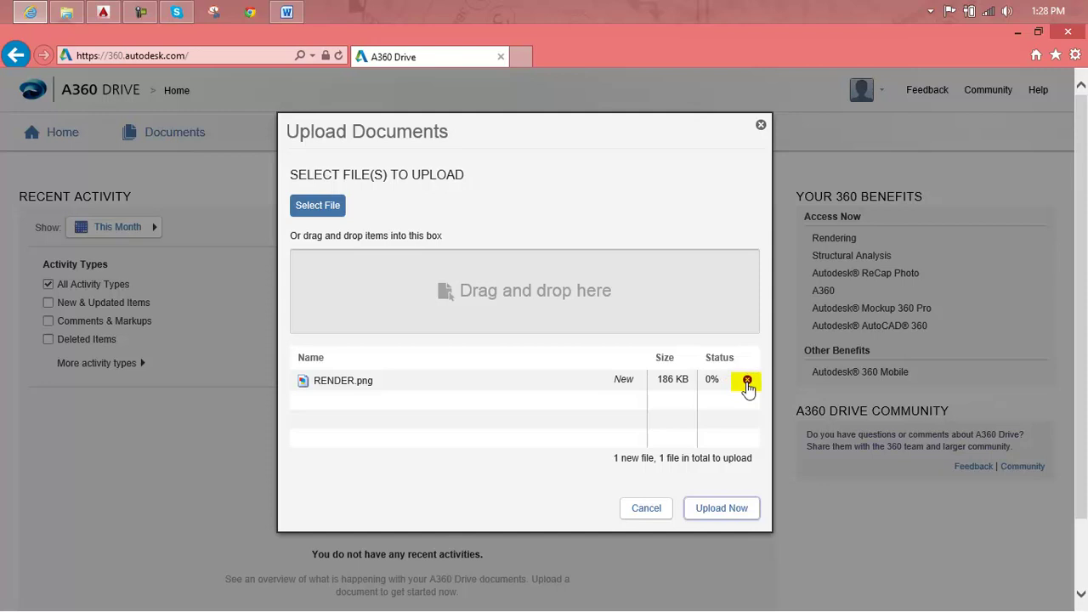
pyautogui.click(747, 381)
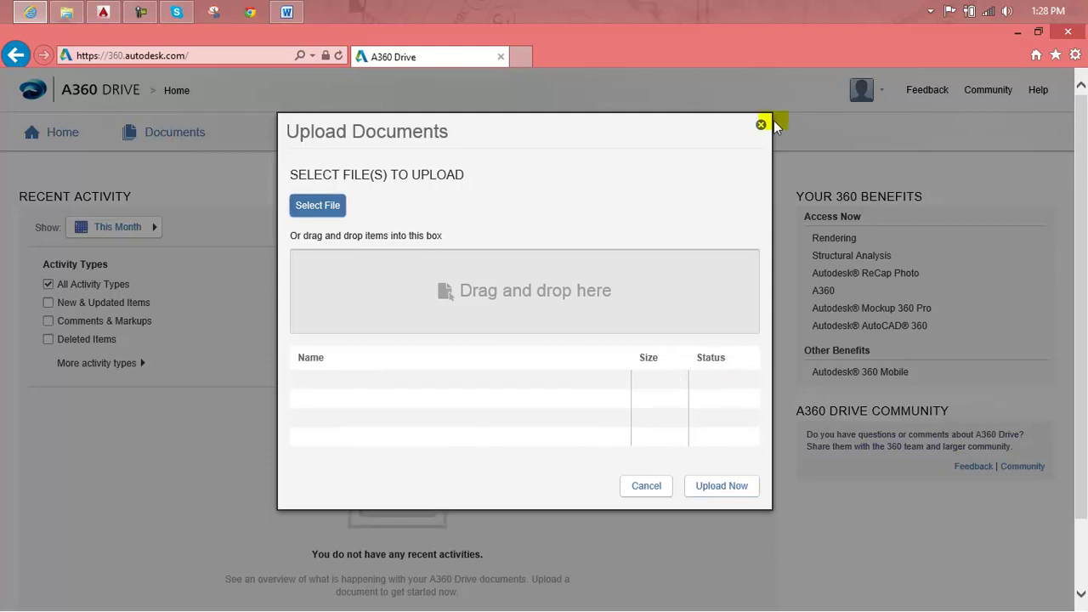
# Step: Check Documents under Shared by me, Shared with me and Shared publicly, then close the browser
pyautogui.click(762, 128)
pyautogui.click(182, 143)
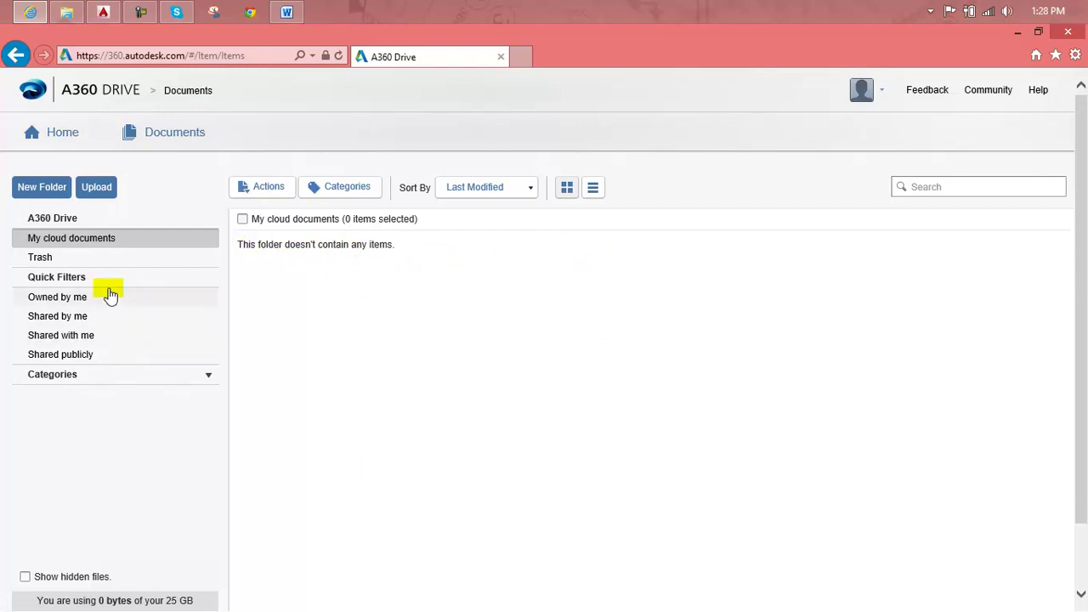
pyautogui.click(97, 315)
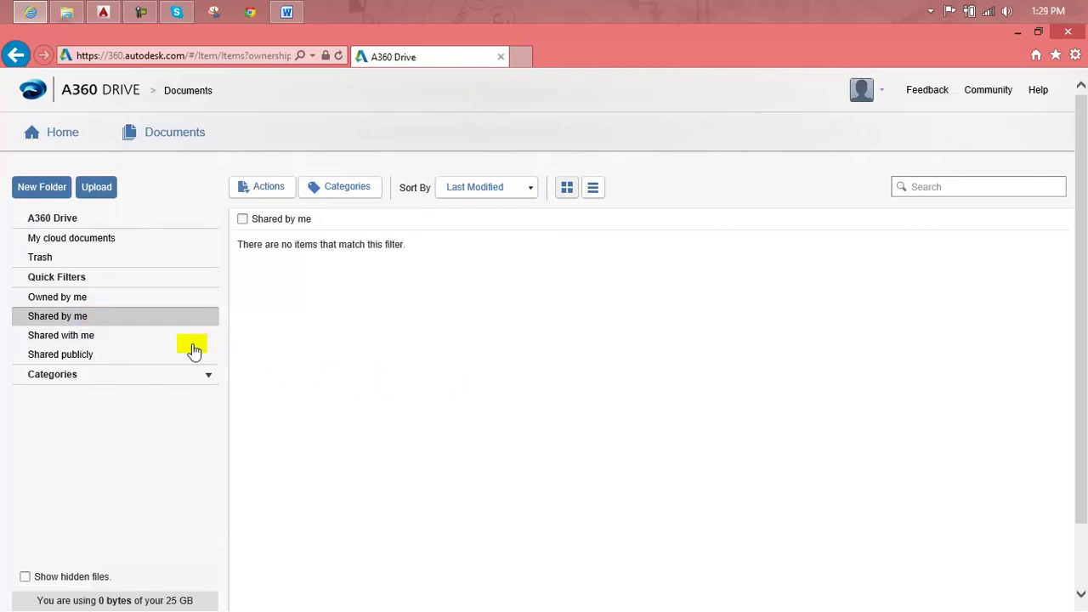
pyautogui.click(158, 336)
pyautogui.click(155, 360)
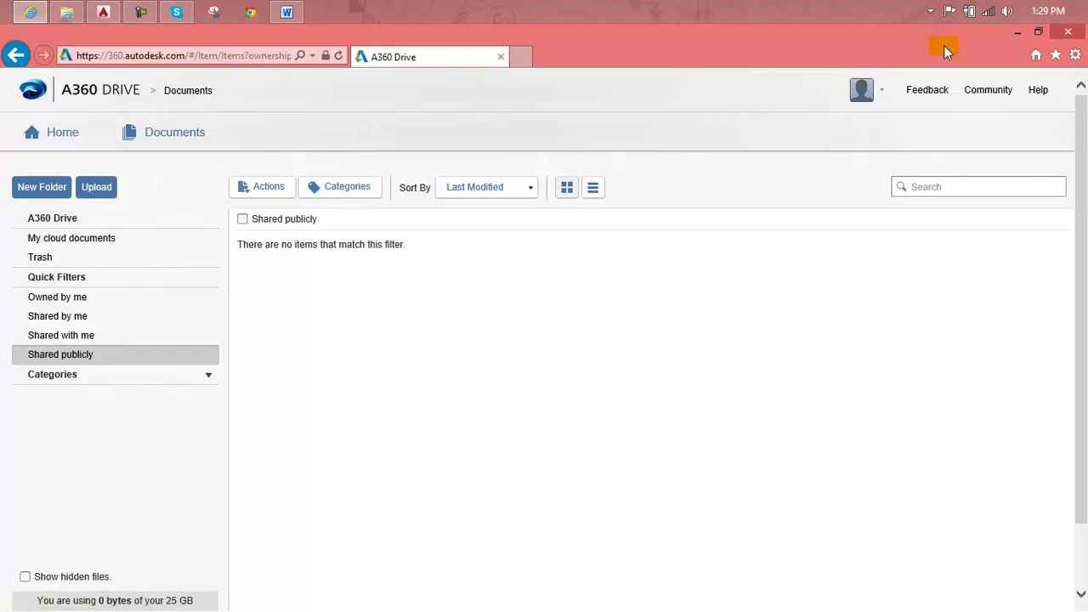
pyautogui.click(1082, 39)
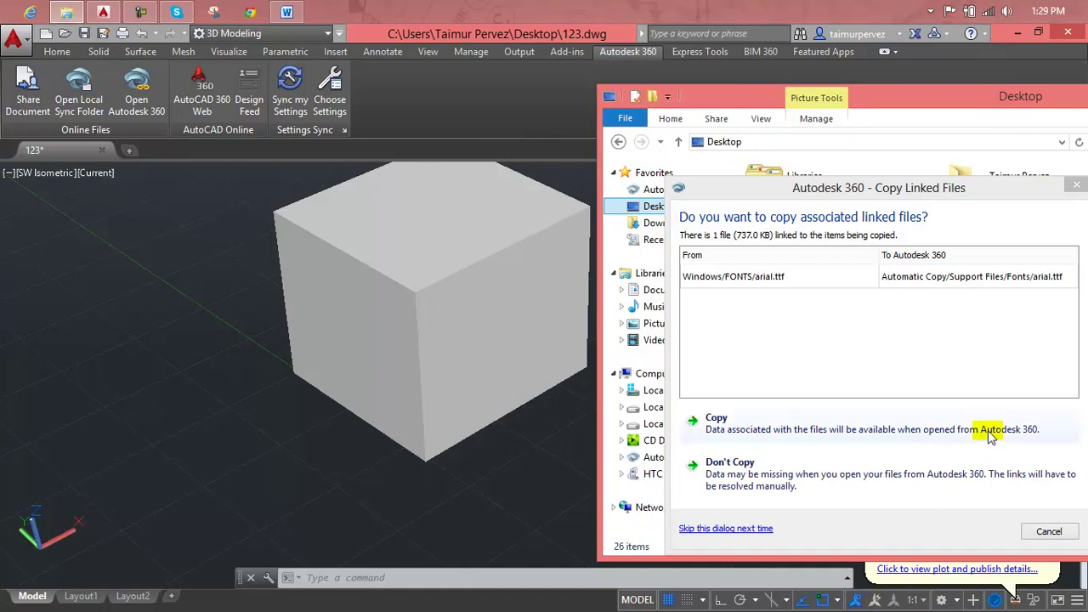
# Step: Copy the linked arial.ttf font, close the Explorer window, and launch AutoCAD 360 Web
pyautogui.click(1076, 186)
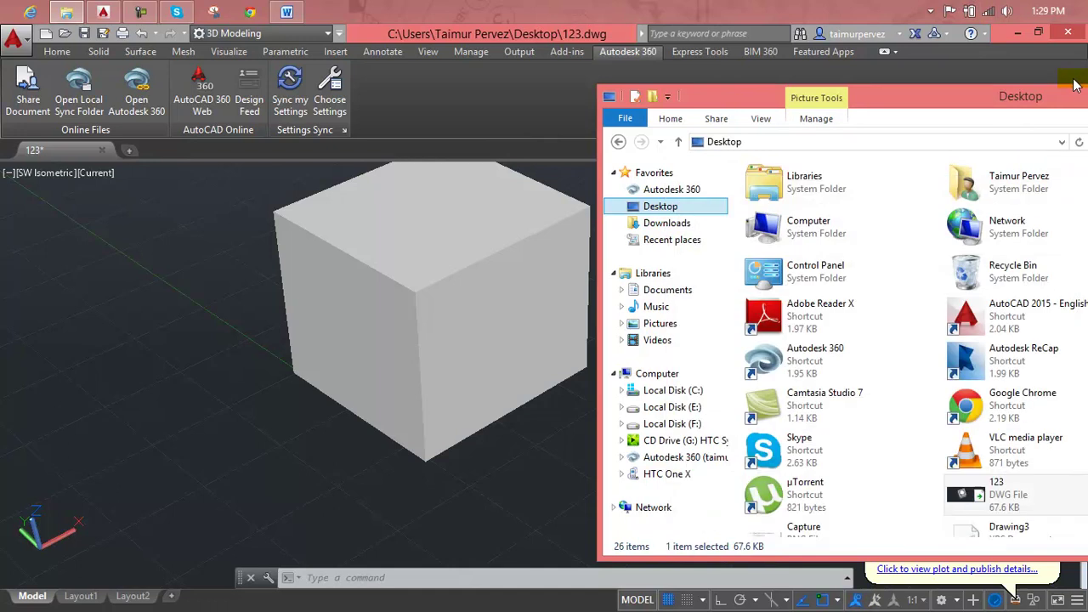
pyautogui.moveTo(1073, 95); pyautogui.dragTo(646, 167)
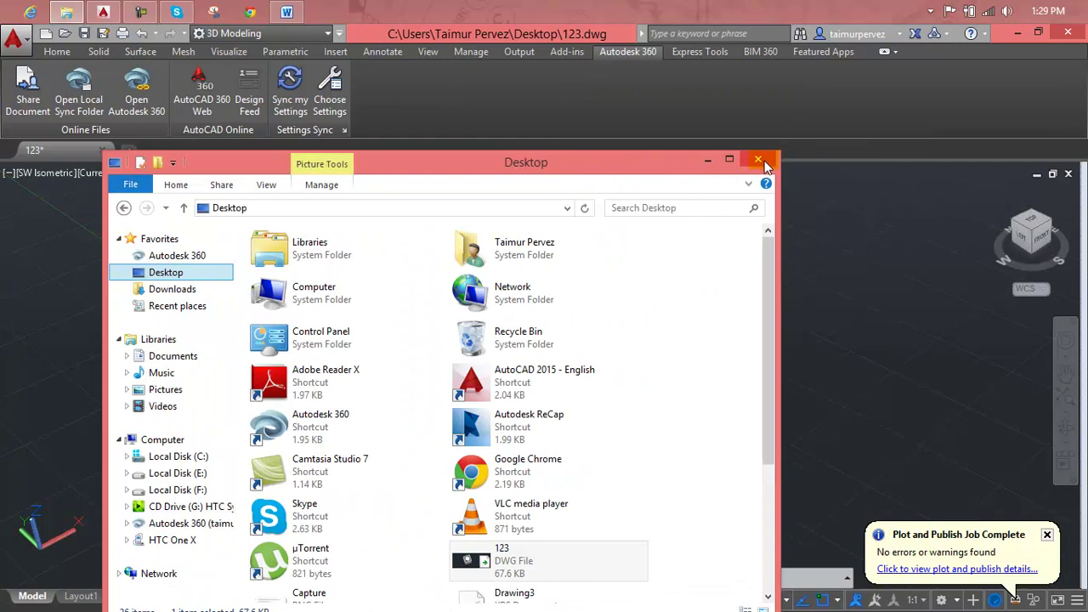
pyautogui.click(759, 161)
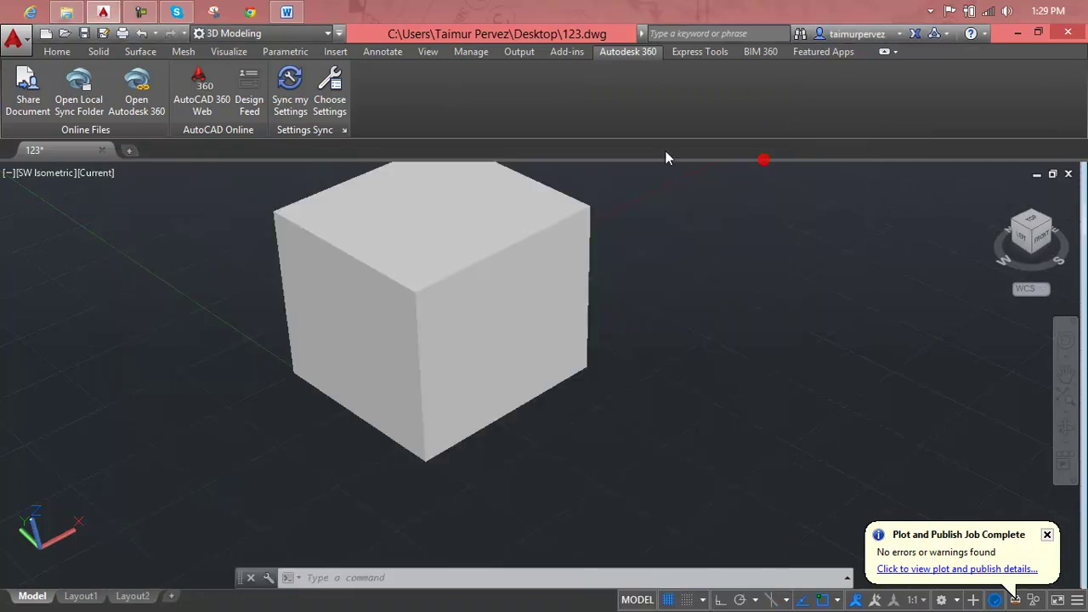
pyautogui.click(199, 88)
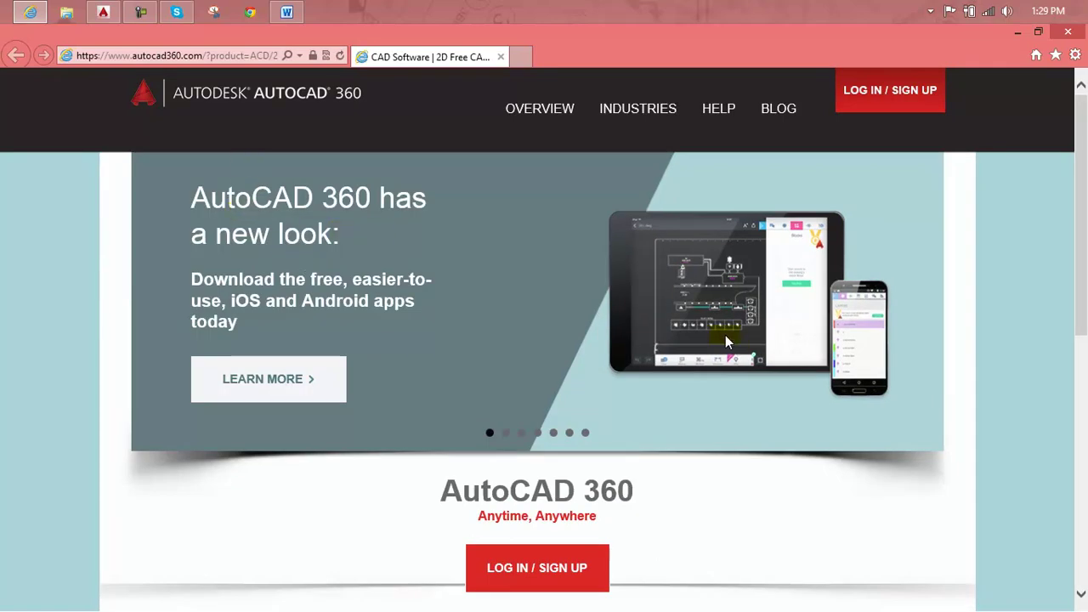
# Step: Browse the AutoCAD 360 homepage and its Free CAD Software download page, then close the browser
pyautogui.scroll(-3, 535, 288)
pyautogui.scroll(-2, 536, 285)
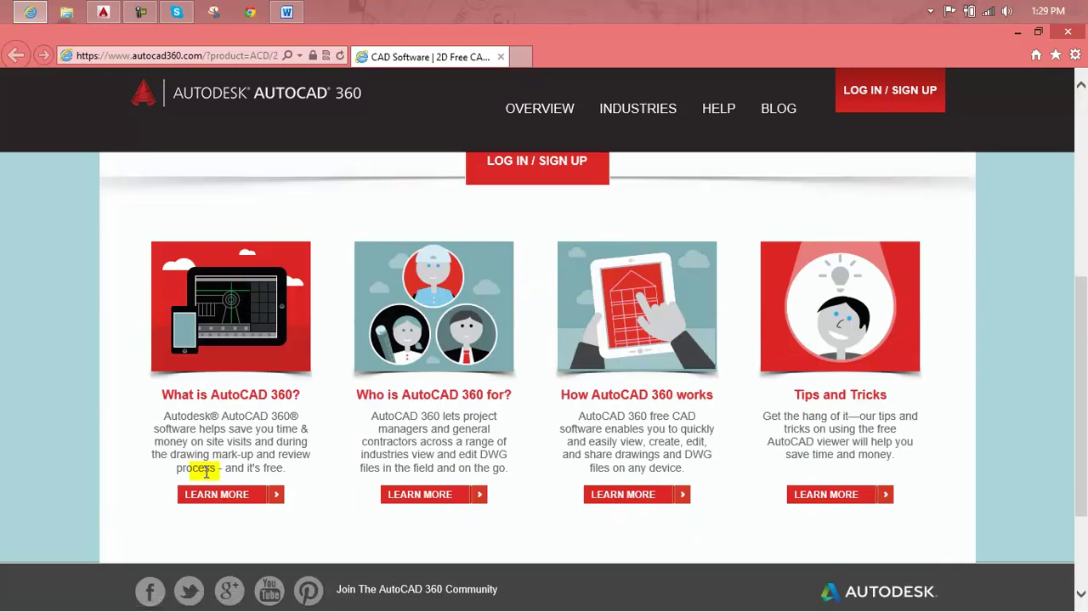
pyautogui.scroll(5, 870, 389)
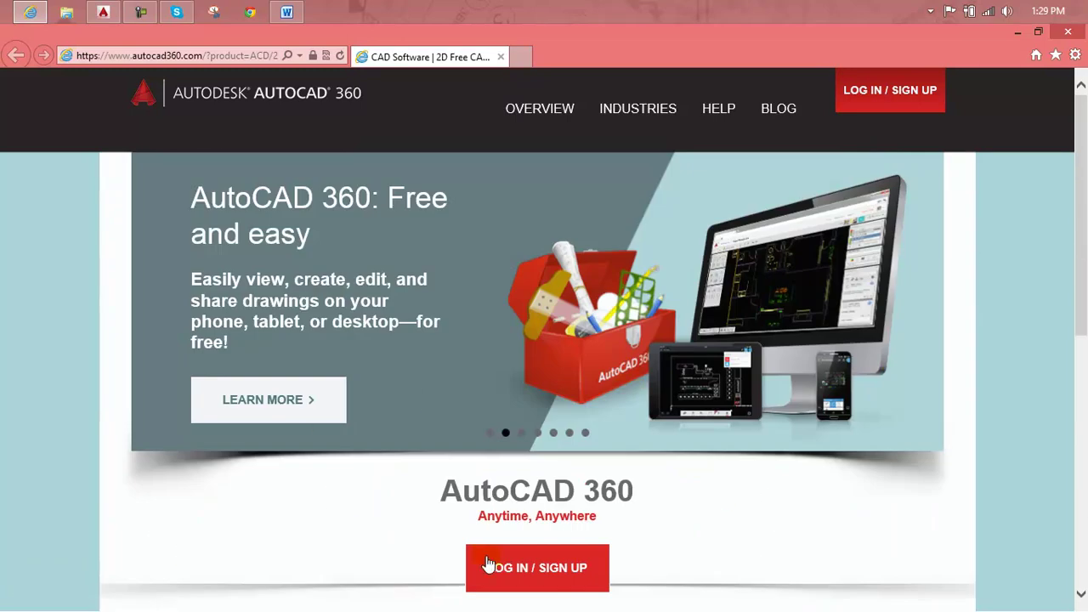
pyautogui.click(276, 405)
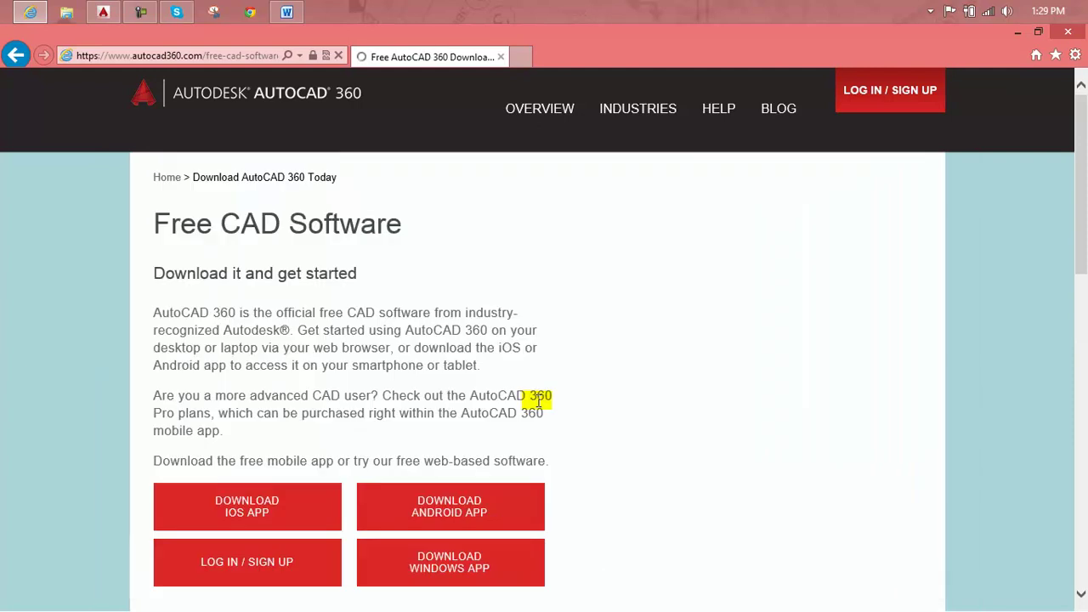
pyautogui.scroll(-2, 238, 416)
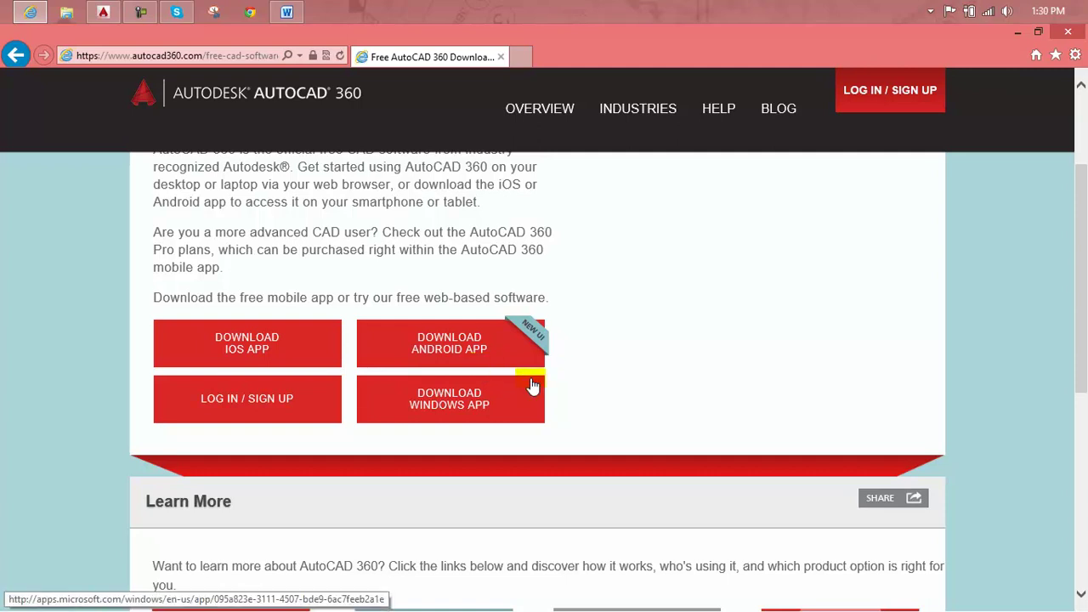
pyautogui.scroll(2, 297, 389)
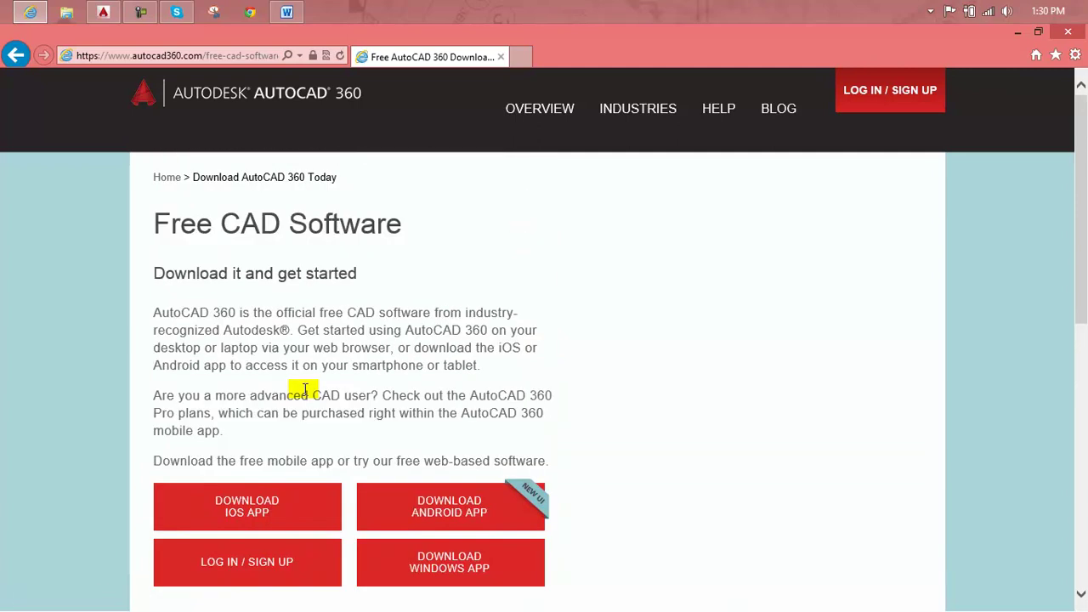
pyautogui.click(1068, 34)
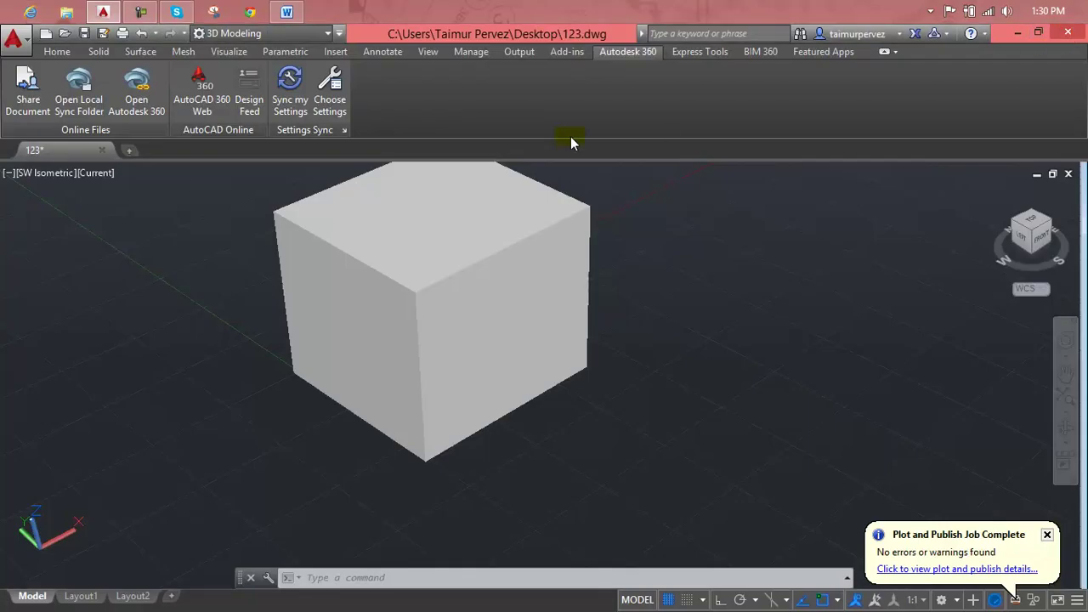
# Step: Mark a Design Feed post area around the cube with two corner picks, then close the palette
pyautogui.click(250, 93)
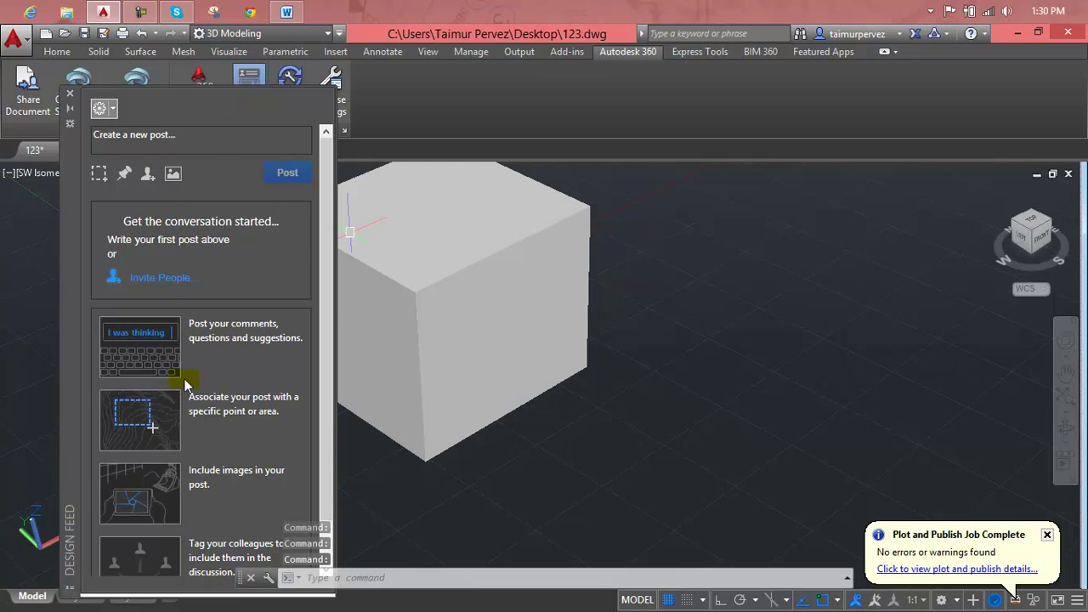
pyautogui.moveTo(330, 200); pyautogui.dragTo(332, 529)
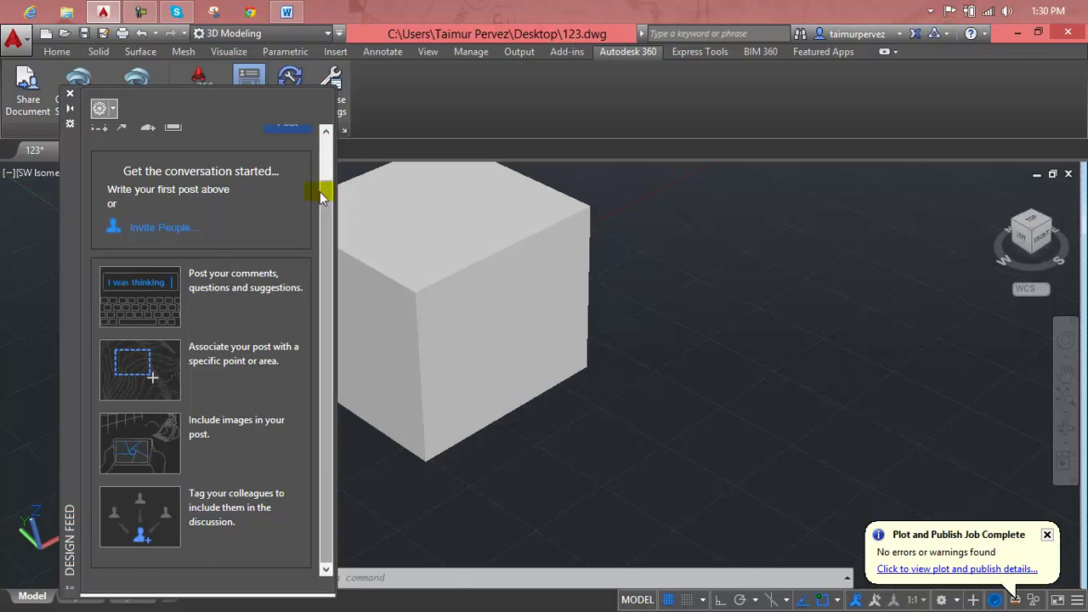
pyautogui.moveTo(334, 215); pyautogui.dragTo(331, 103)
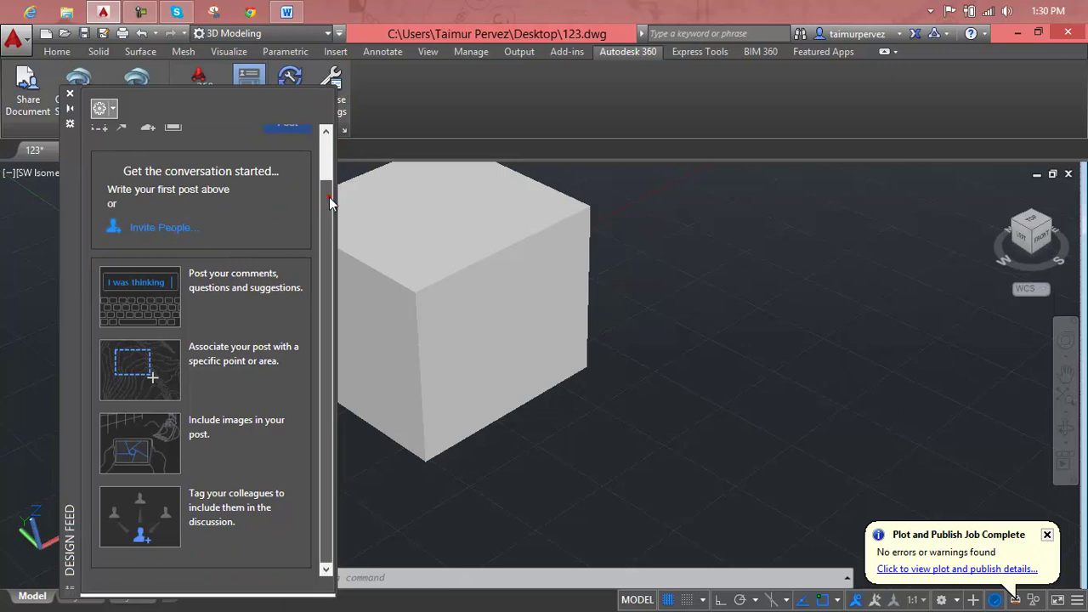
pyautogui.scroll(2, 329, 197)
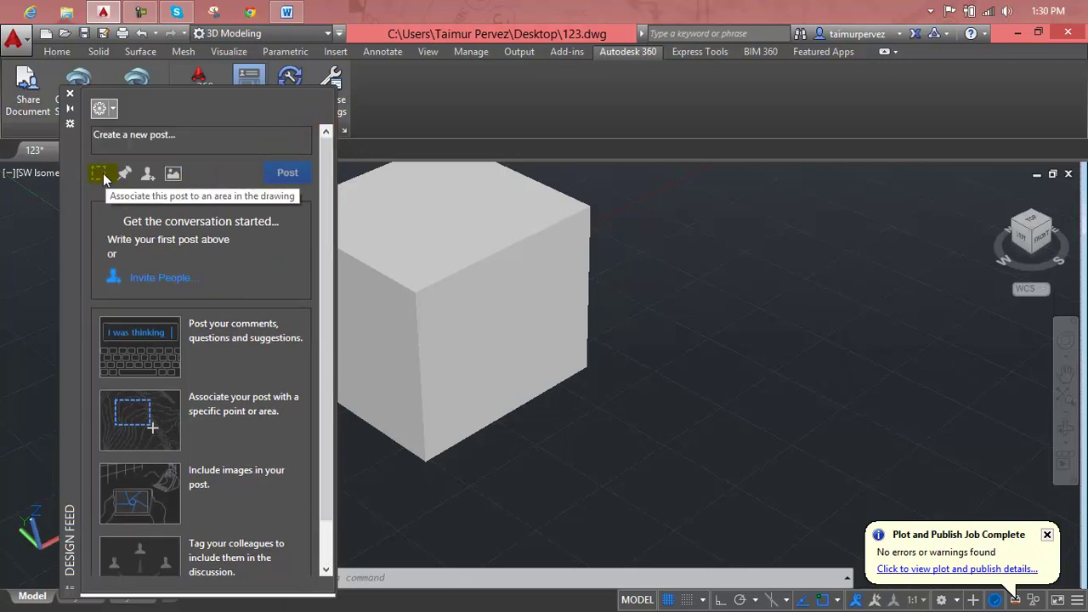
pyautogui.click(102, 176)
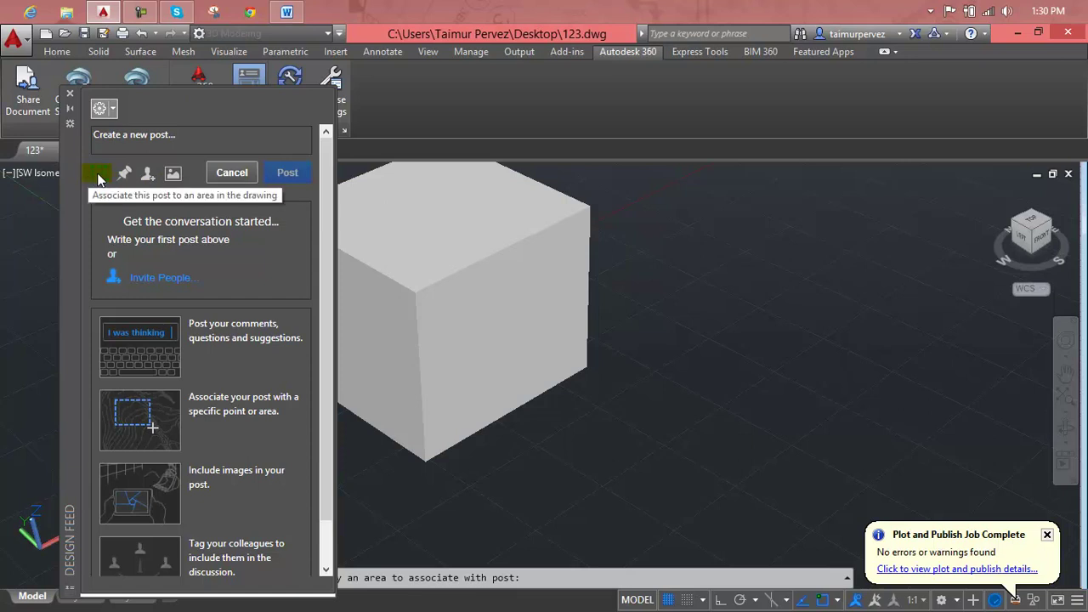
pyautogui.click(701, 180)
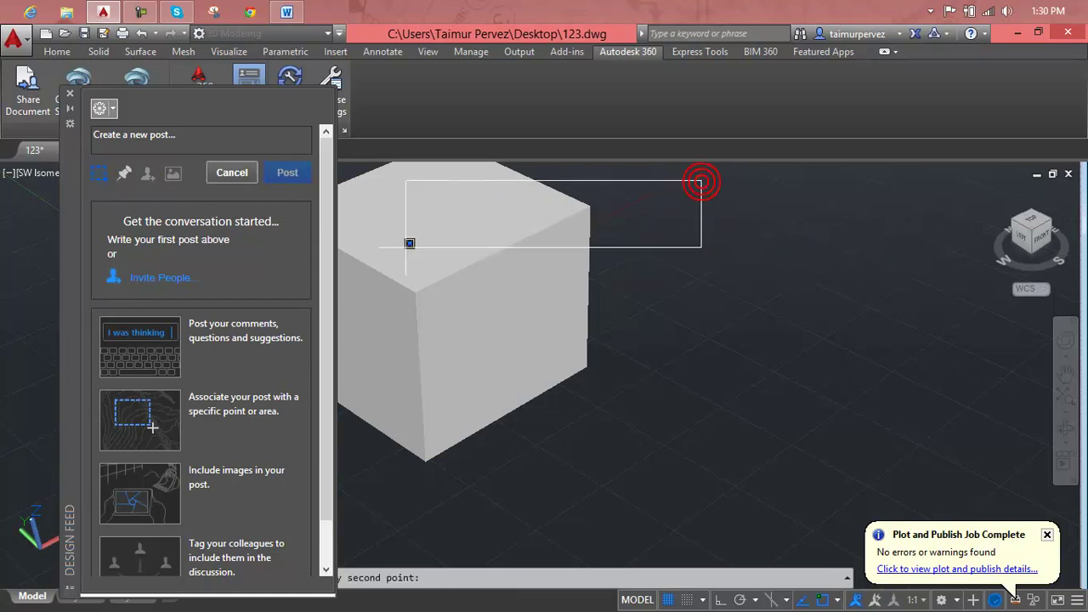
pyautogui.click(359, 489)
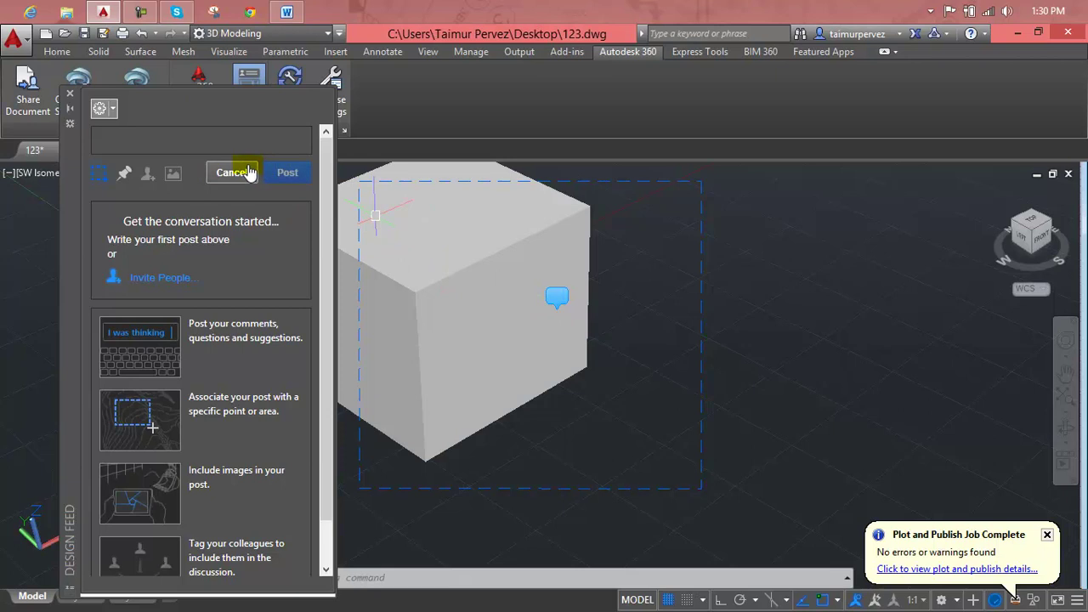
pyautogui.click(519, 255)
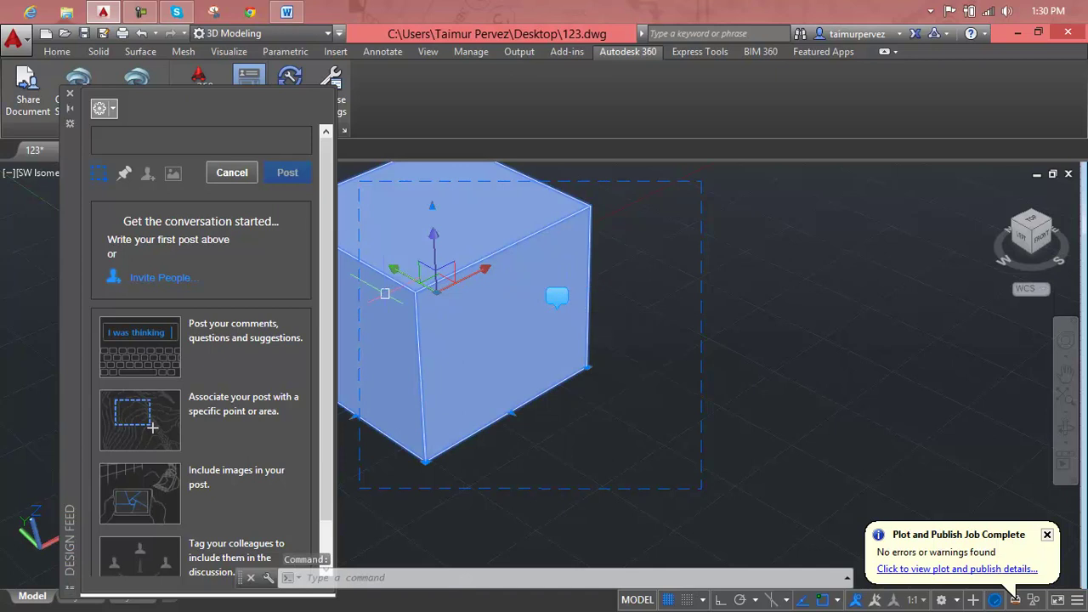
pyautogui.click(71, 95)
# Step: Cancel the pending selection and undo recent steps with Ctrl+Z, removing the cube
pyautogui.press('Escape')
pyautogui.press('Escape')
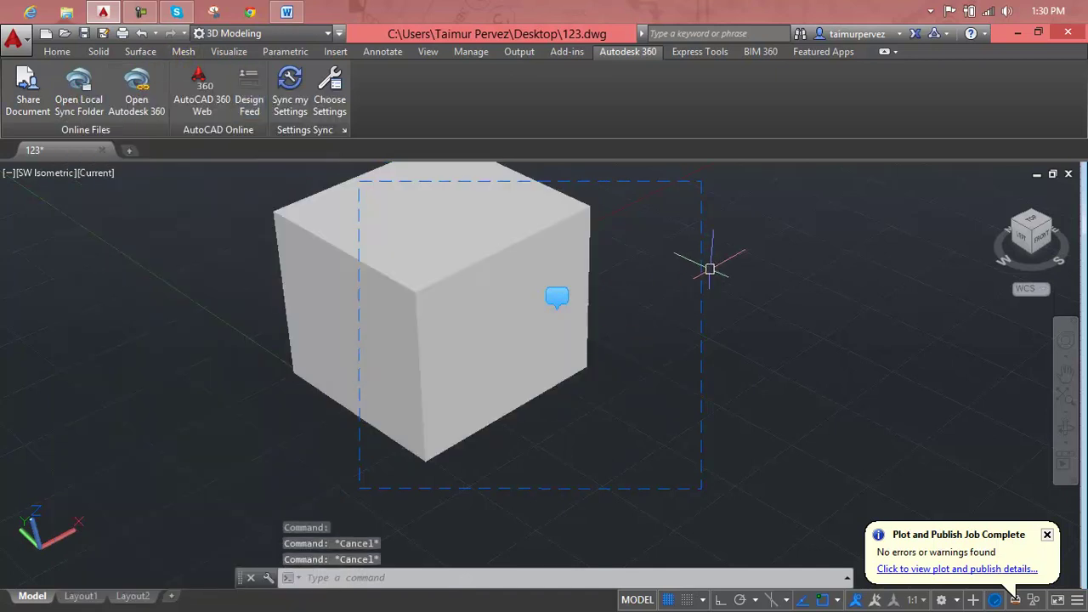
pyautogui.press('Escape')
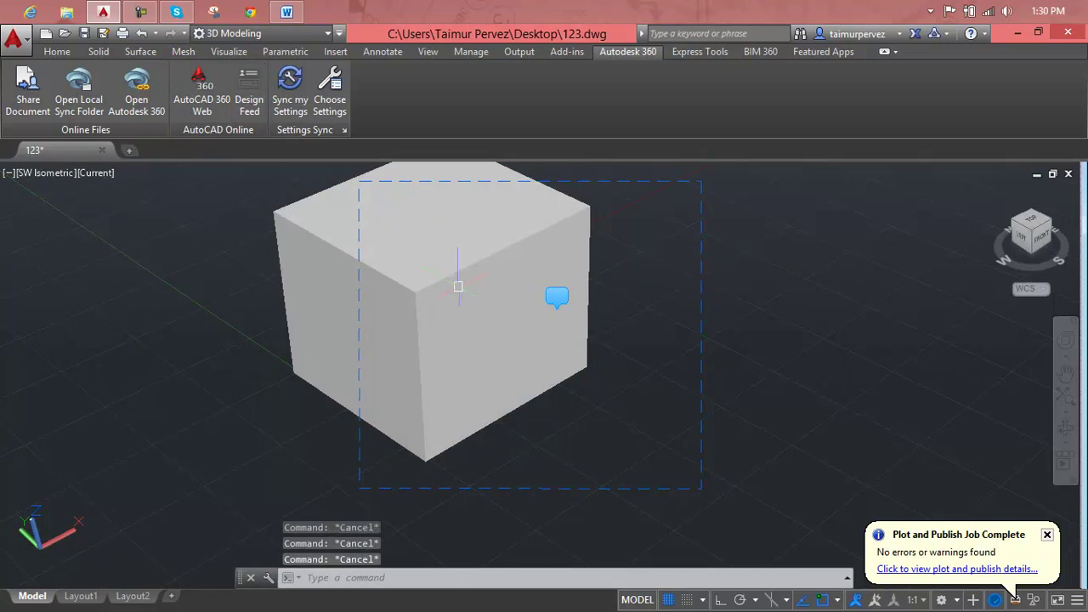
pyautogui.scroll(-1, 595, 405)
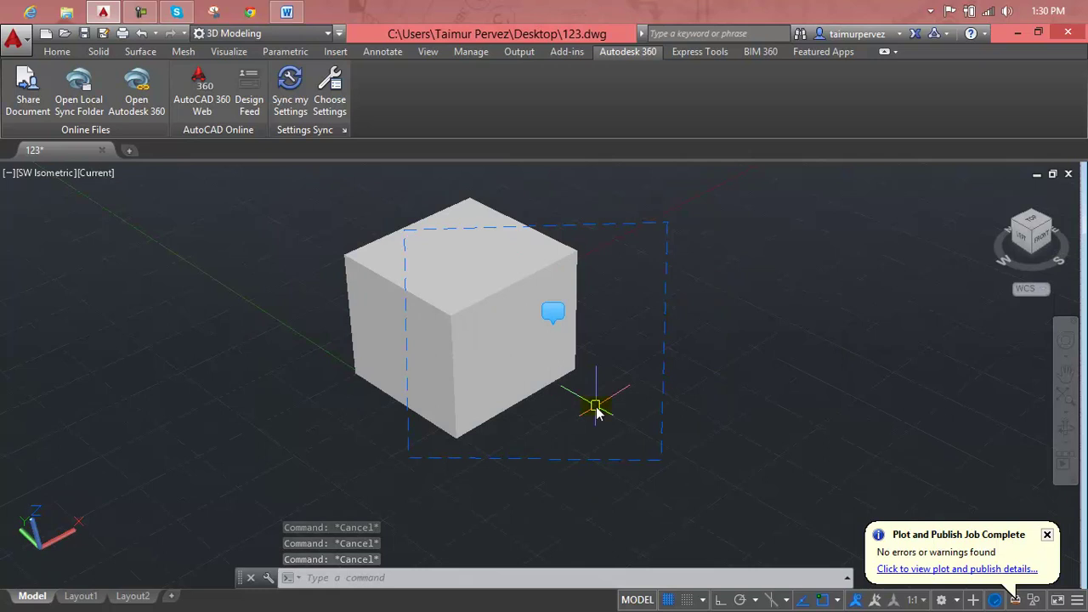
pyautogui.click(547, 225)
pyautogui.hotkey('ctrl', 'z')
pyautogui.hotkey('ctrl', 'z')
pyautogui.hotkey('ctrl', 'z')
pyautogui.hotkey('ctrl', 'z')
pyautogui.hotkey('ctrl', 'z')
pyautogui.hotkey('ctrl', 'z')
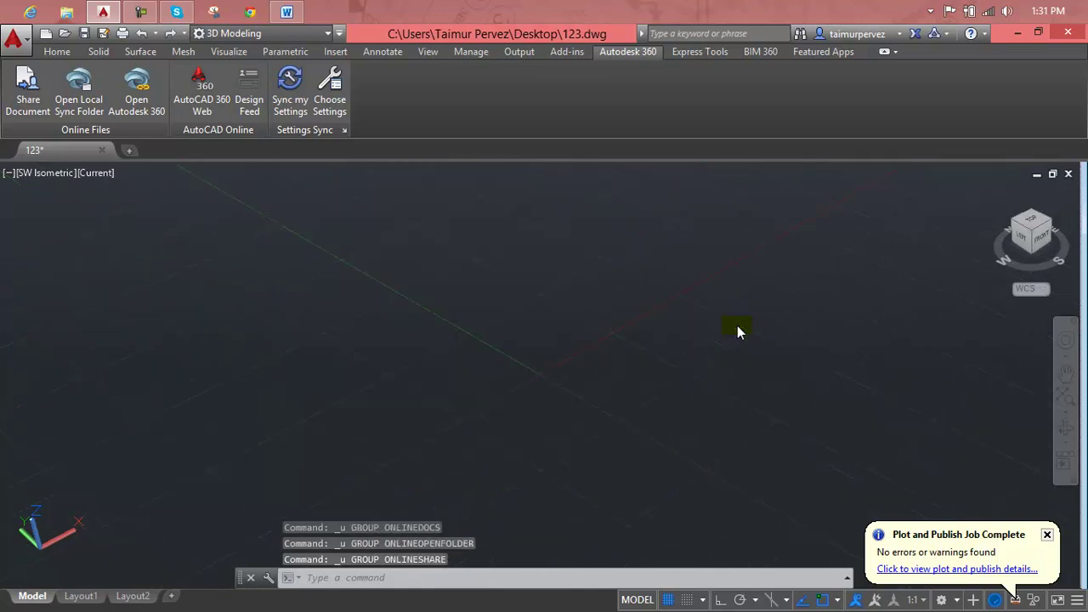
pyautogui.hotkey('ctrl', 'z')
pyautogui.hotkey('ctrl', 'z')
pyautogui.hotkey('ctrl', 'z')
pyautogui.press('Escape')
pyautogui.press('Escape')
pyautogui.press('Escape')
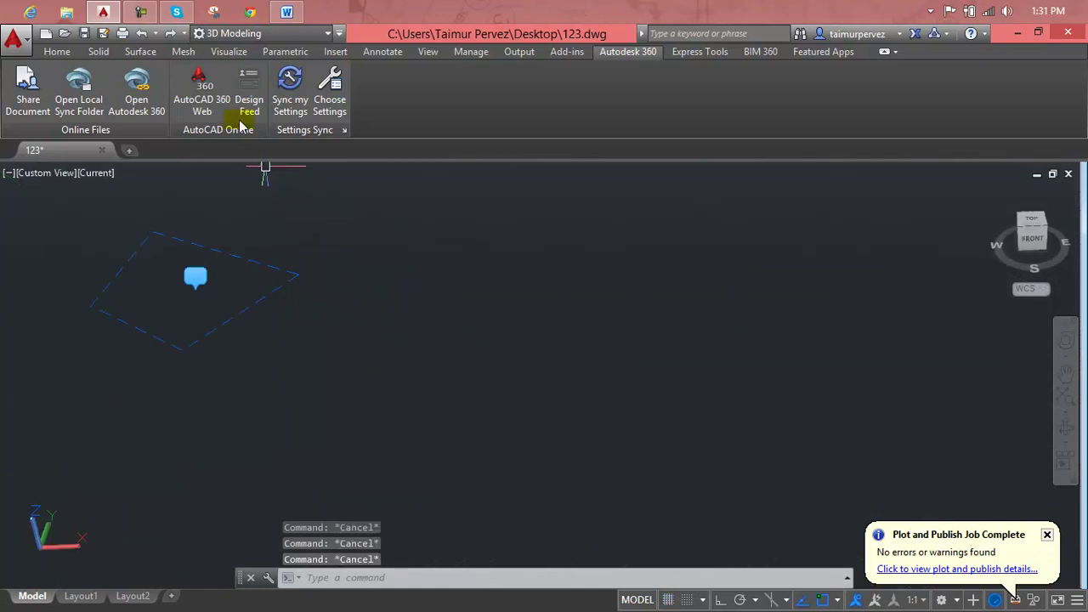
# Step: Reopen and close the Design Feed palette, pan the empty view, and try Ctrl+Y redo
pyautogui.click(249, 104)
pyautogui.click(247, 174)
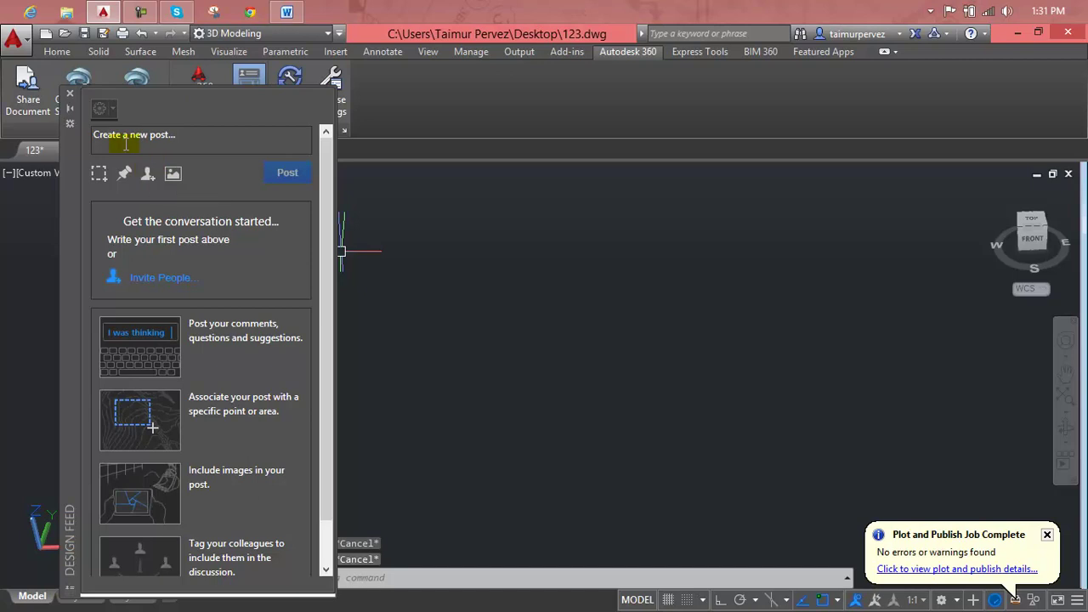
pyautogui.click(63, 93)
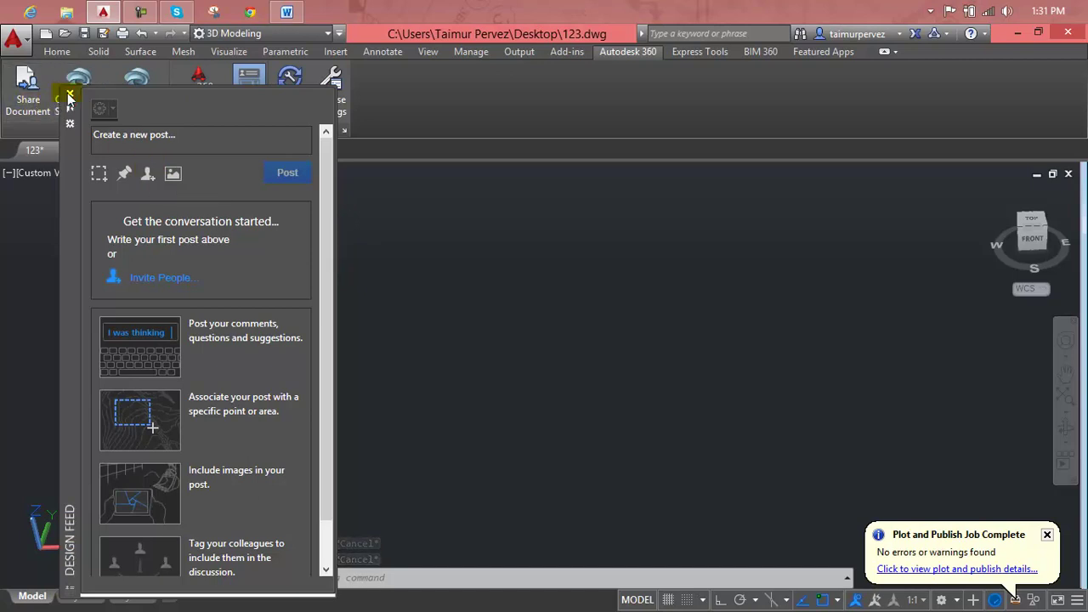
pyautogui.moveTo(230, 320); pyautogui.dragTo(422, 455, button='middle')
pyautogui.press('Escape')
pyautogui.hotkey('ctrl', 'y')
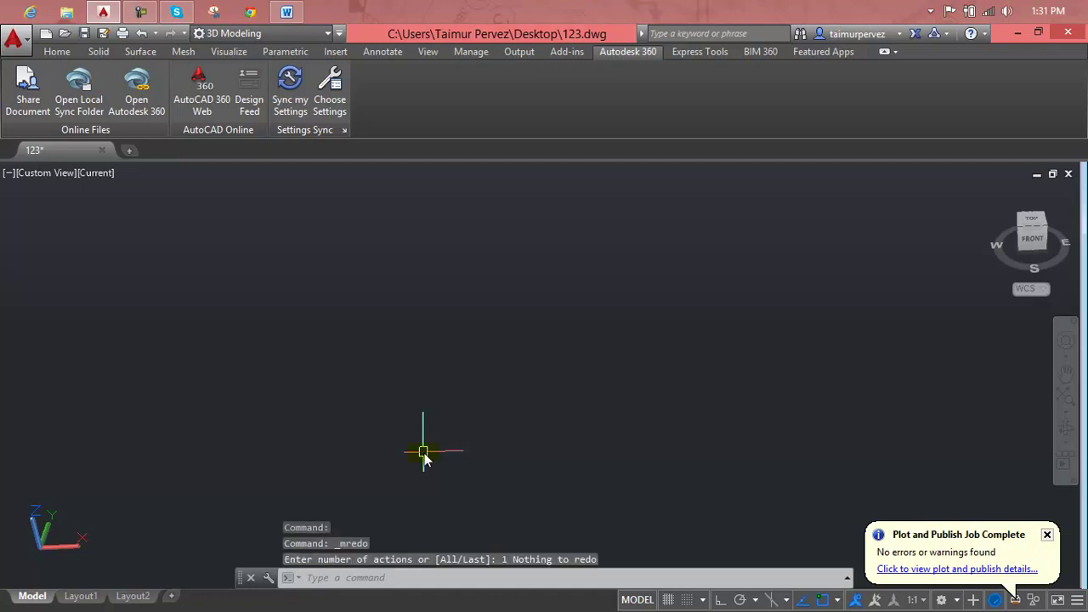
# Step: Turn on Sync my Settings and start syncing AutoCAD settings to the cloud
pyautogui.click(300, 93)
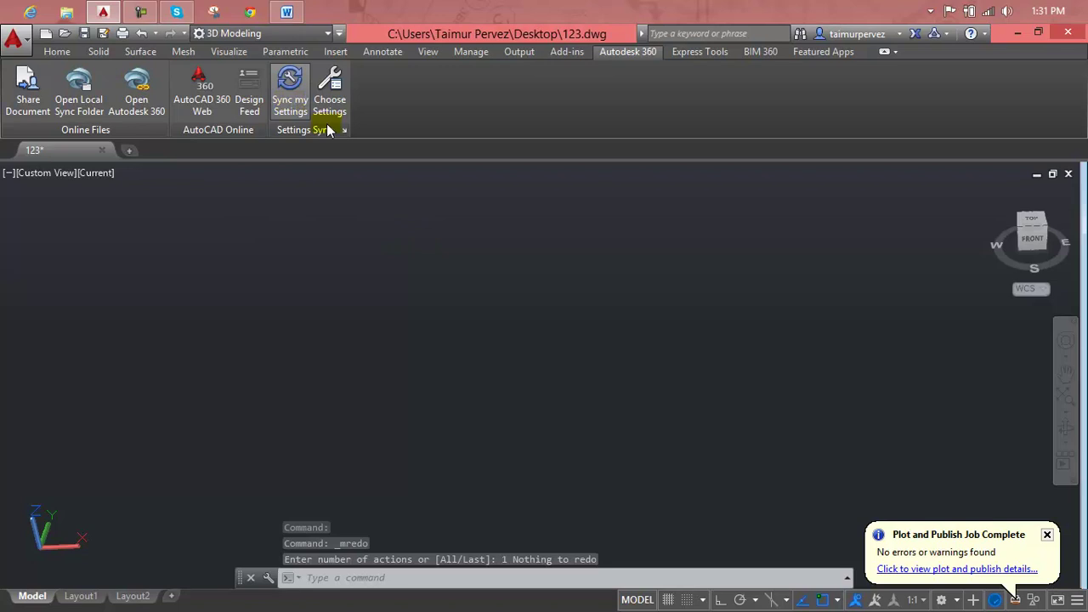
pyautogui.click(335, 91)
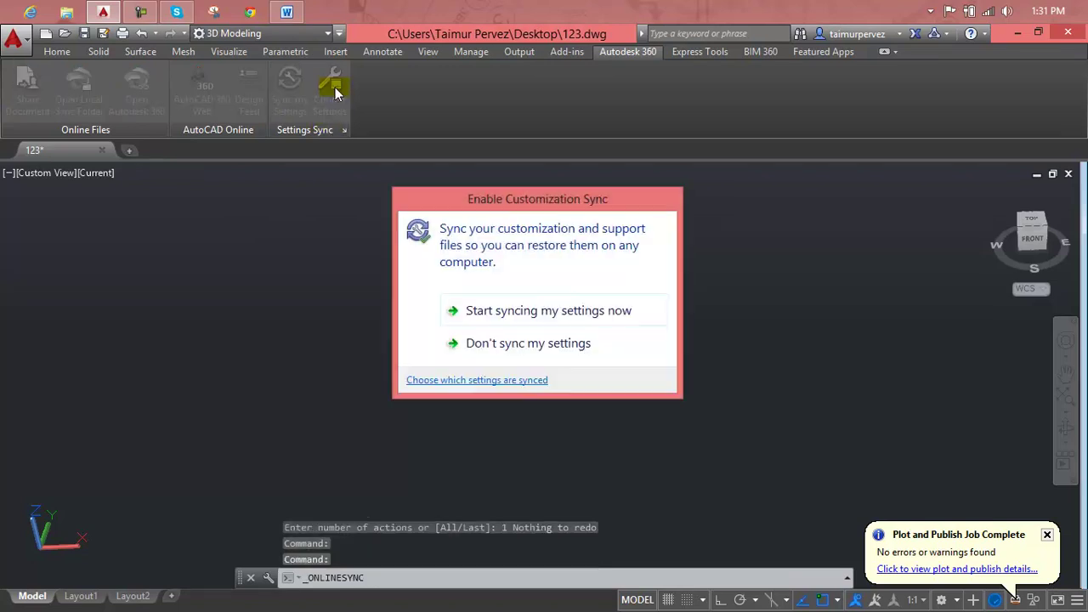
pyautogui.click(578, 311)
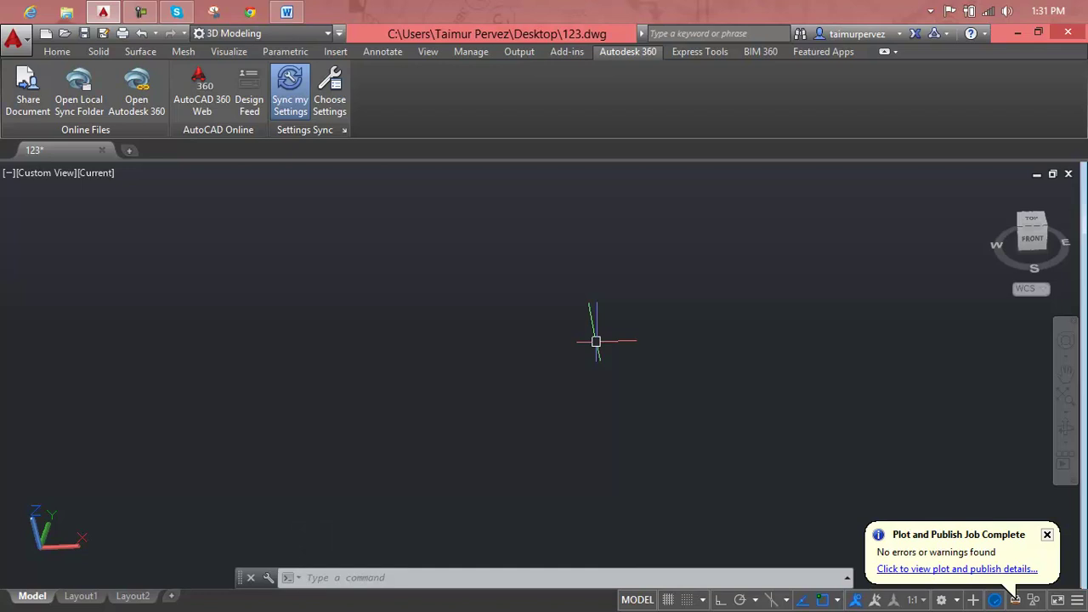
# Step: Review the Choose Settings list and the Express Tools tab, then quit AutoCAD
pyautogui.click(289, 109)
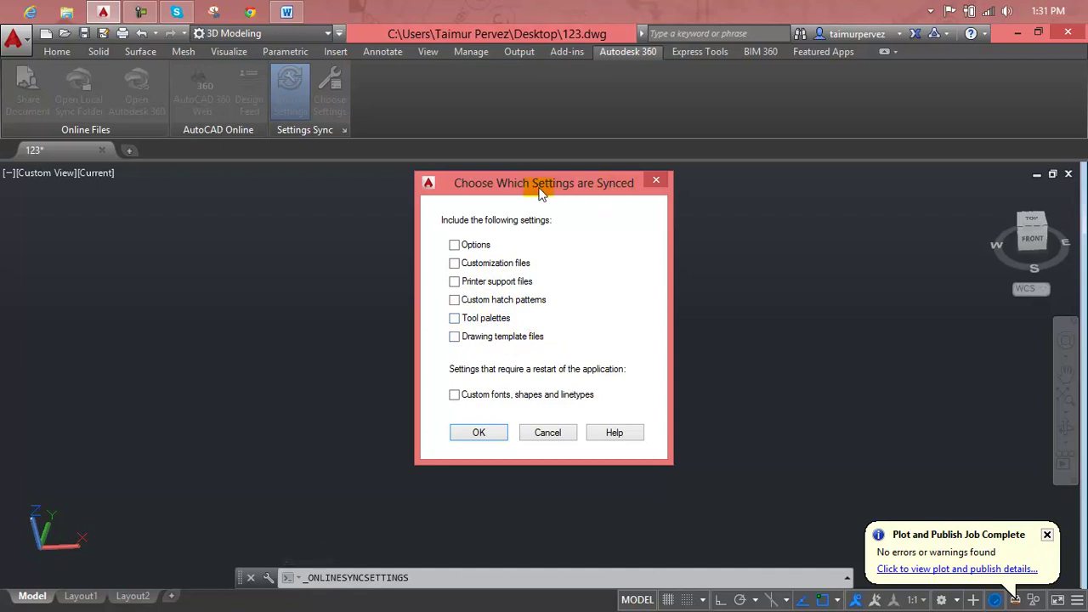
pyautogui.click(657, 182)
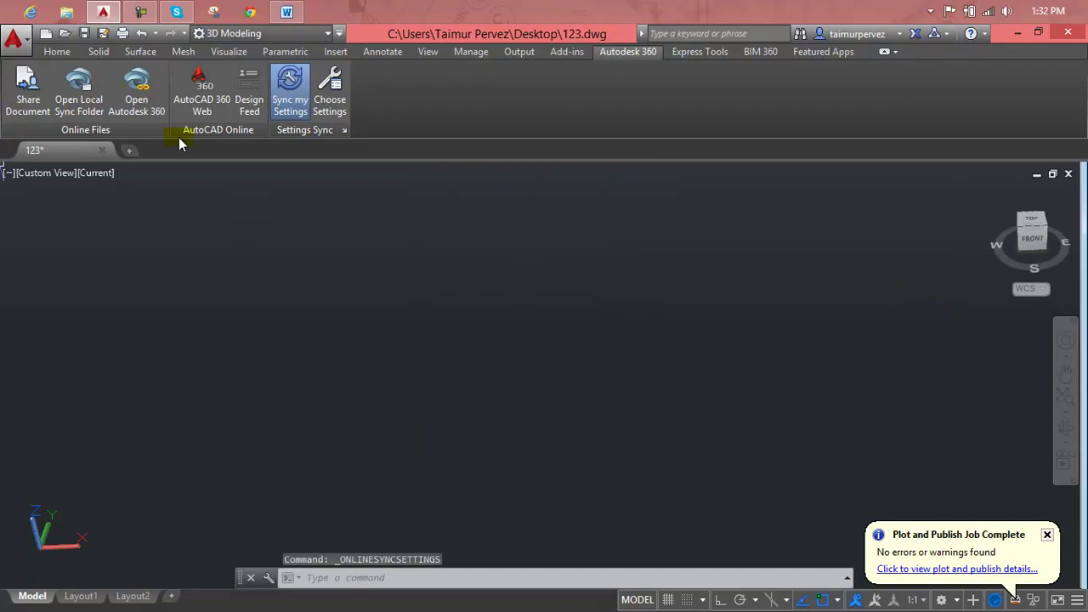
pyautogui.click(697, 53)
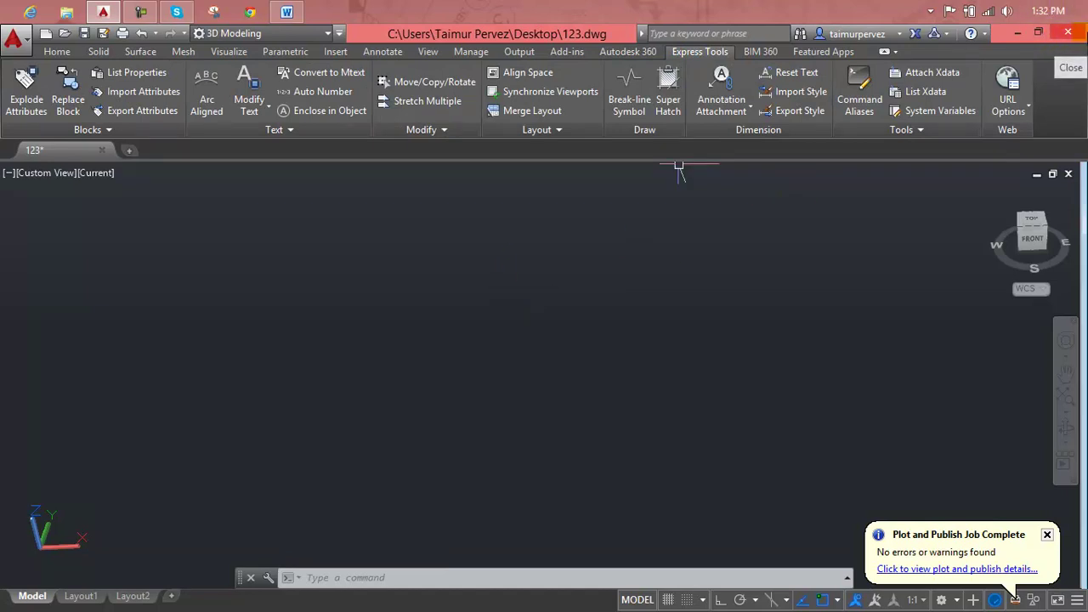
pyautogui.click(1078, 34)
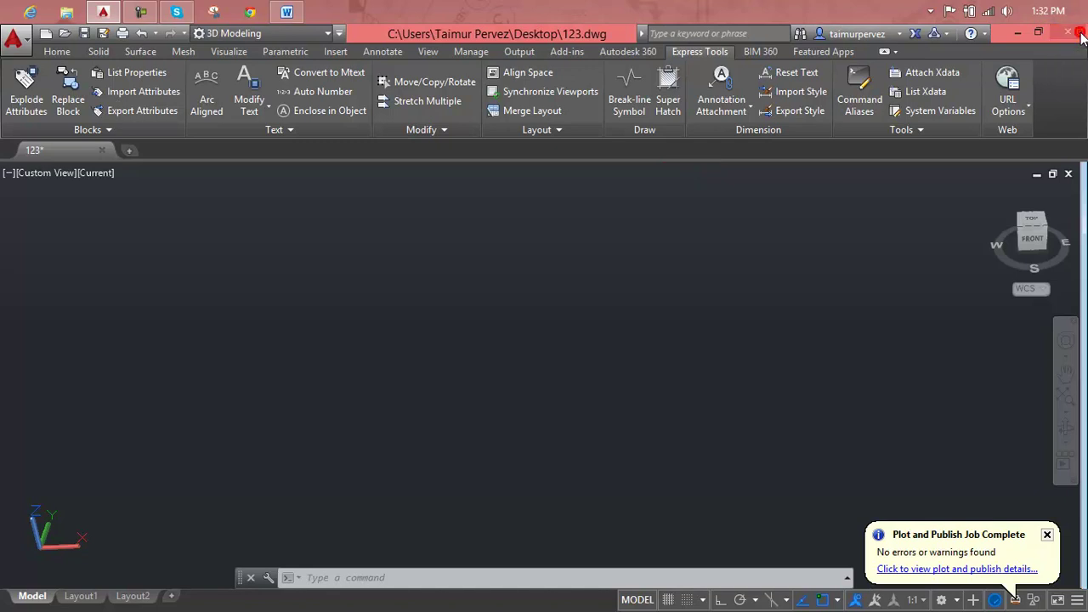